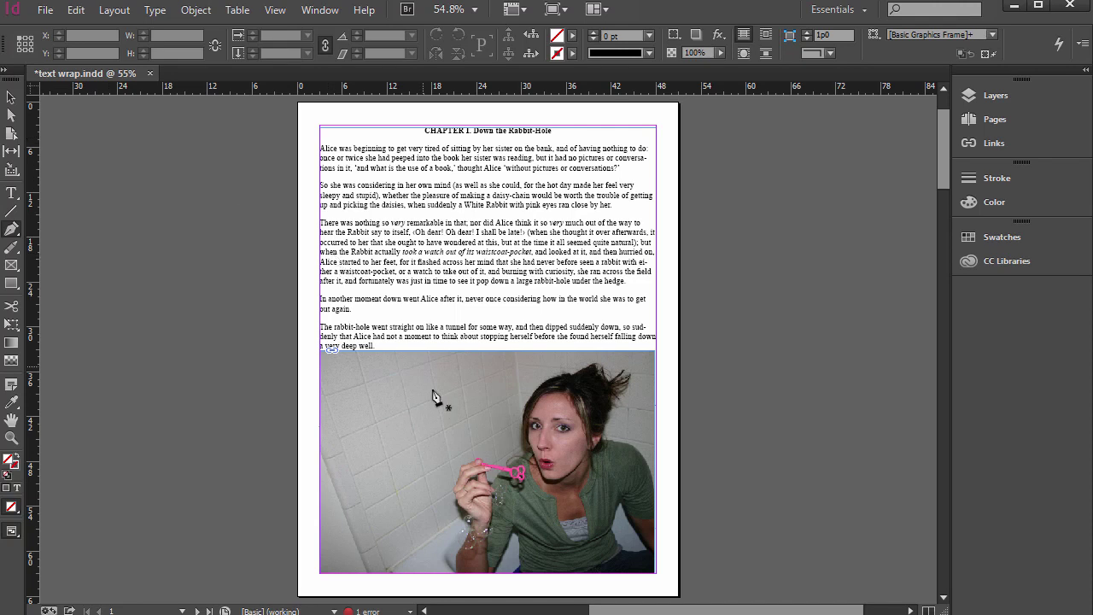
Switch to the Selection tool and scroll around the spread to locate the photo.
left_click(11, 97)
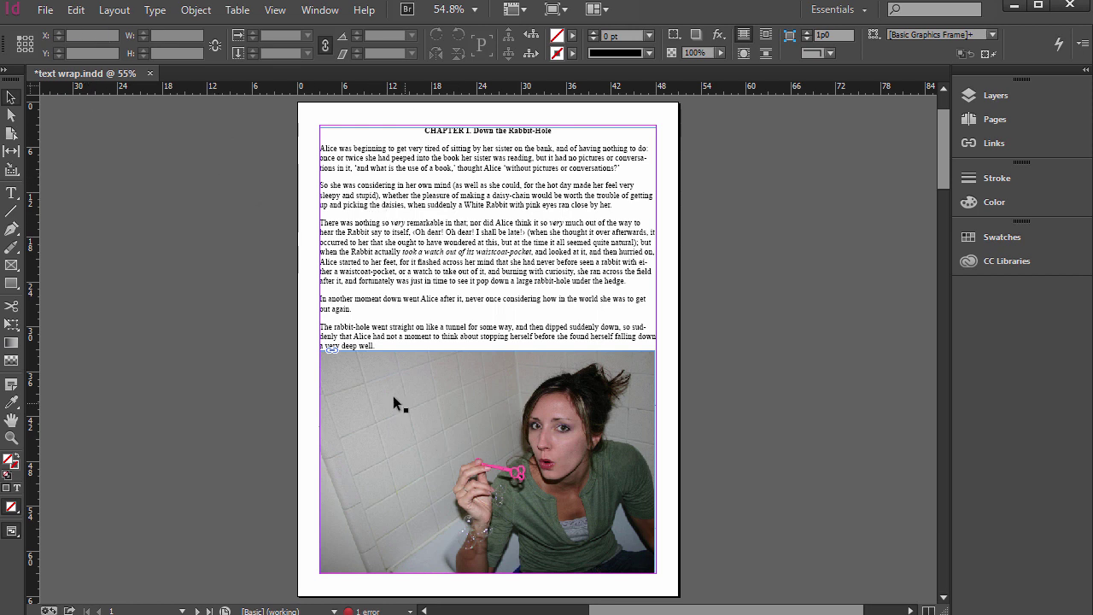
scroll(359, 399, "down", 2)
scroll(359, 399, "up", 2)
scroll(317, 327, "down", 8)
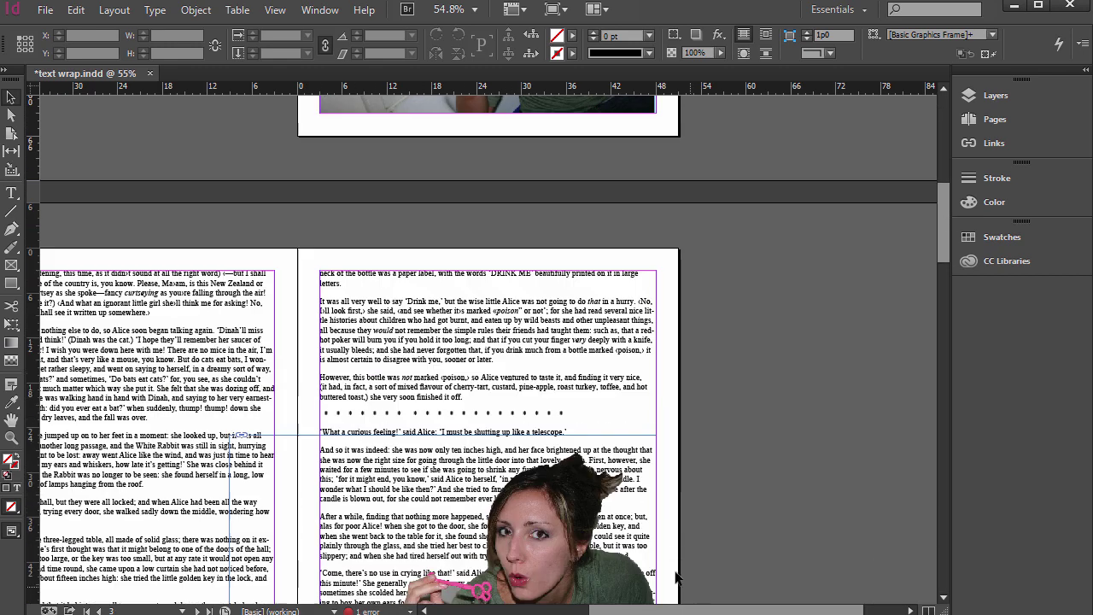
left_click_drag(657, 611, 581, 611)
scroll(798, 389, "down", 3)
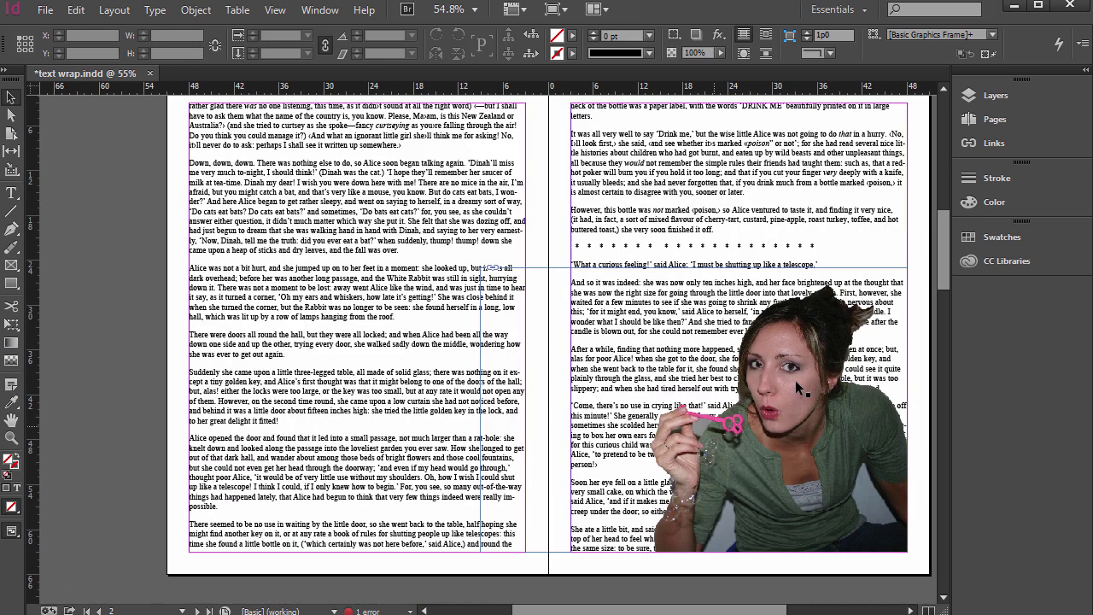
scroll(720, 350, "down", 1)
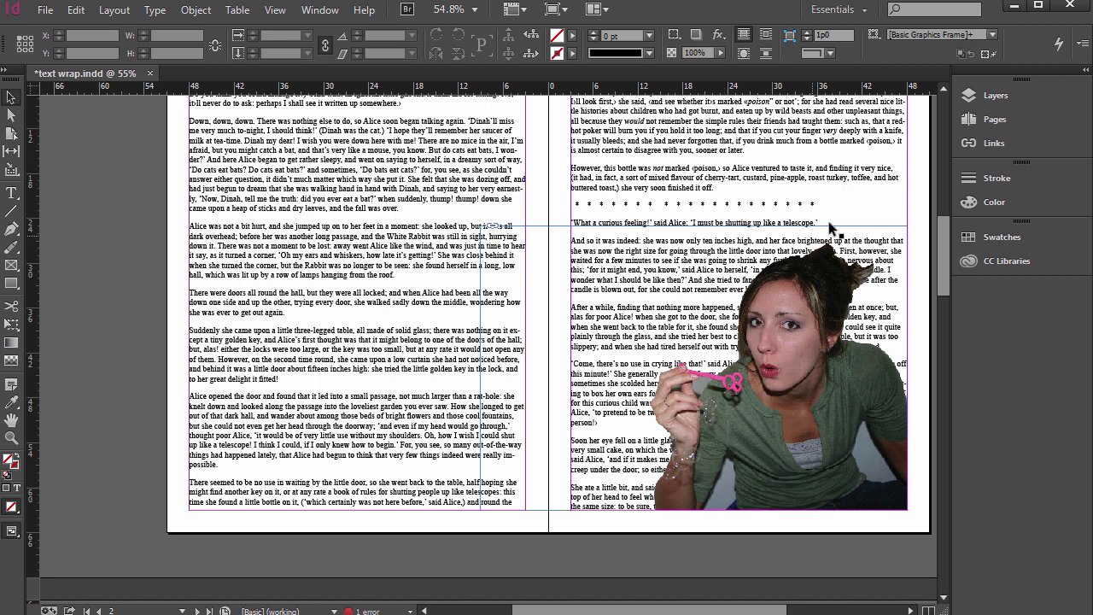
scroll(646, 202, "up", 4)
scroll(756, 341, "down", 3)
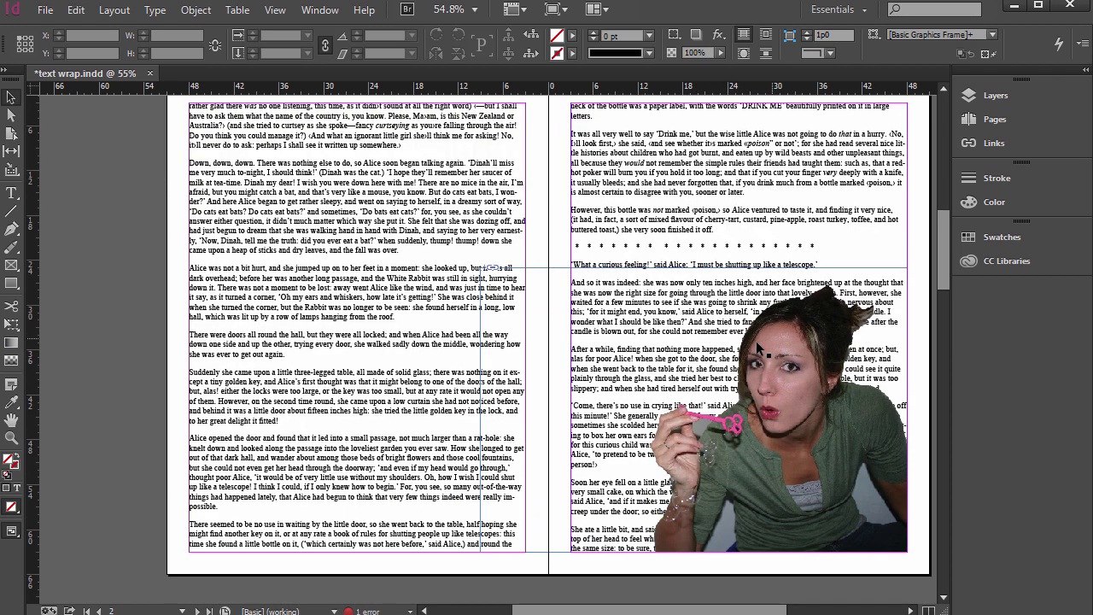
scroll(775, 401, "up", 15)
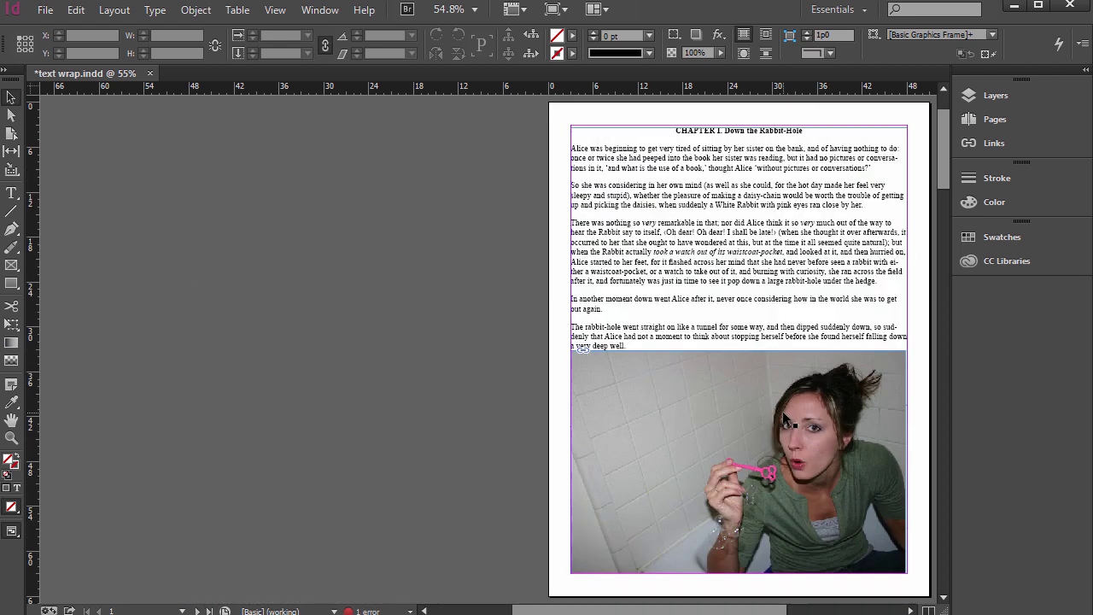
left_click_drag(775, 611, 819, 611)
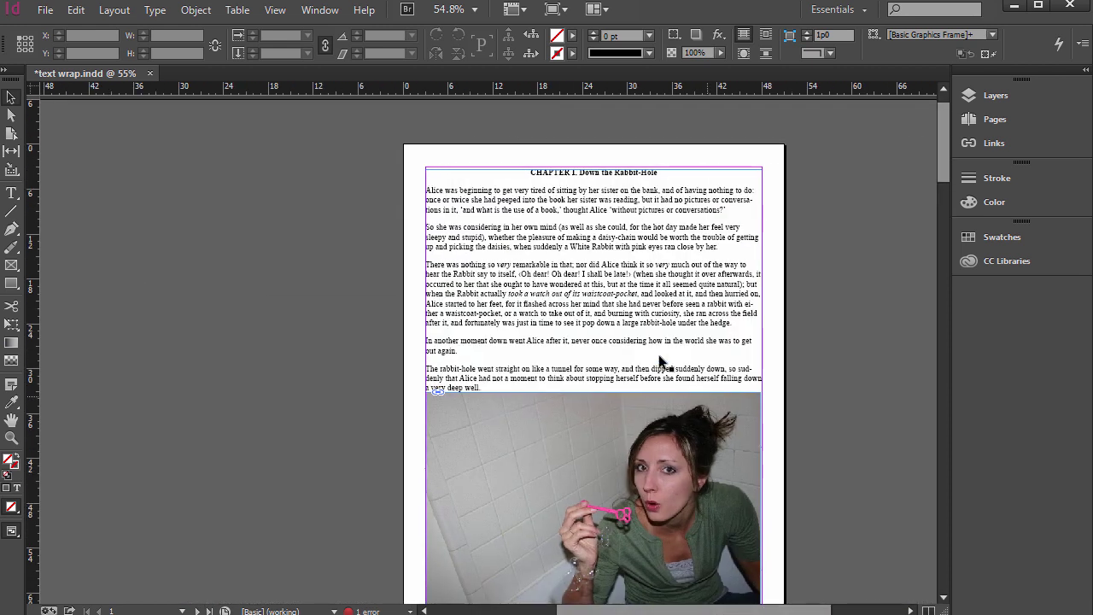
scroll(658, 361, "down", 3)
Select the photo frame and nudge it slightly up and left.
left_click(528, 295)
scroll(505, 212, "down", 1)
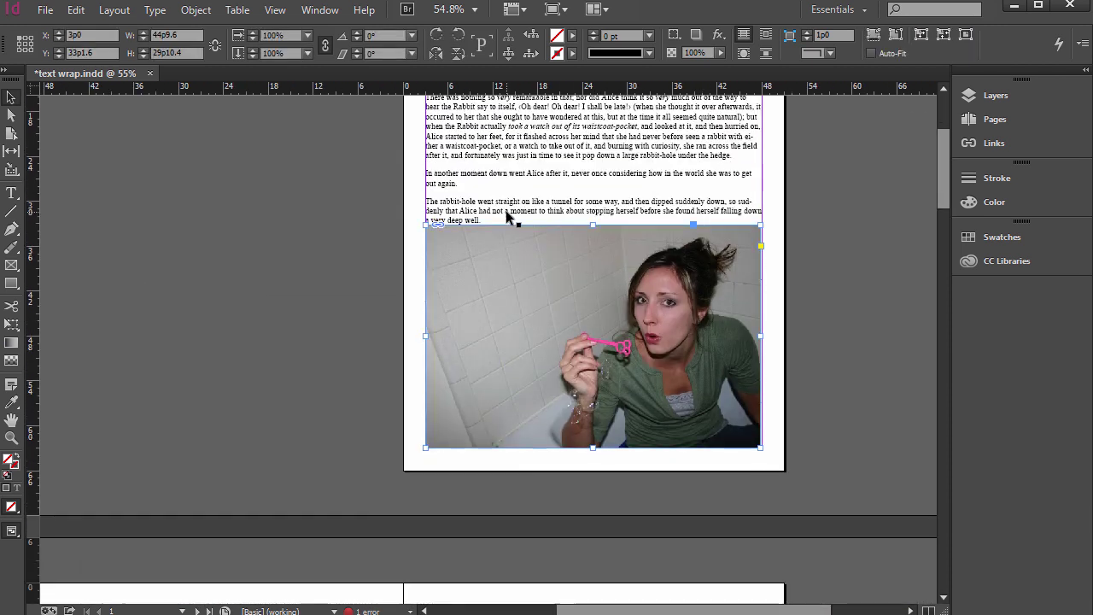
scroll(602, 257, "up", 2)
scroll(553, 184, "up", 2)
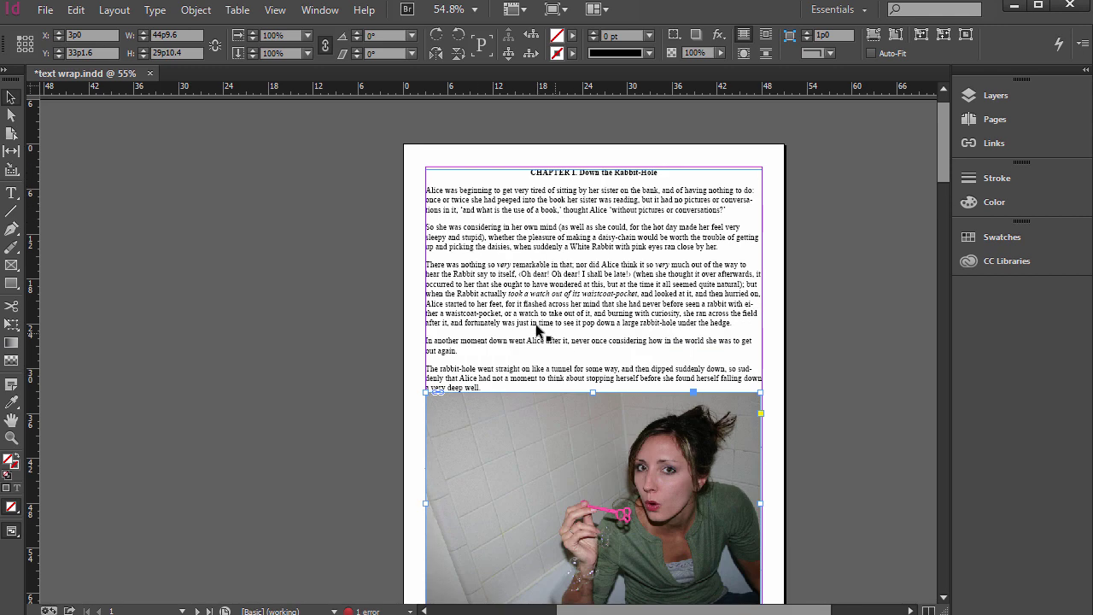
scroll(537, 307, "down", 3)
left_click_drag(530, 332, 512, 317)
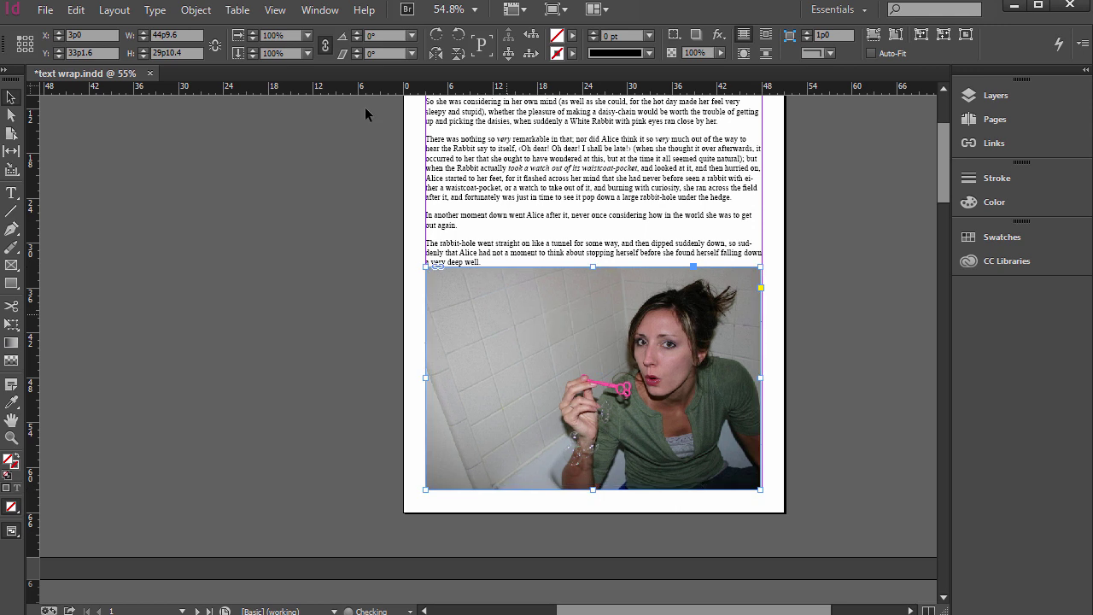
Send the photo backward, bring it to front, and drag it over the text column.
left_click(192, 10)
mouse_move(247, 68)
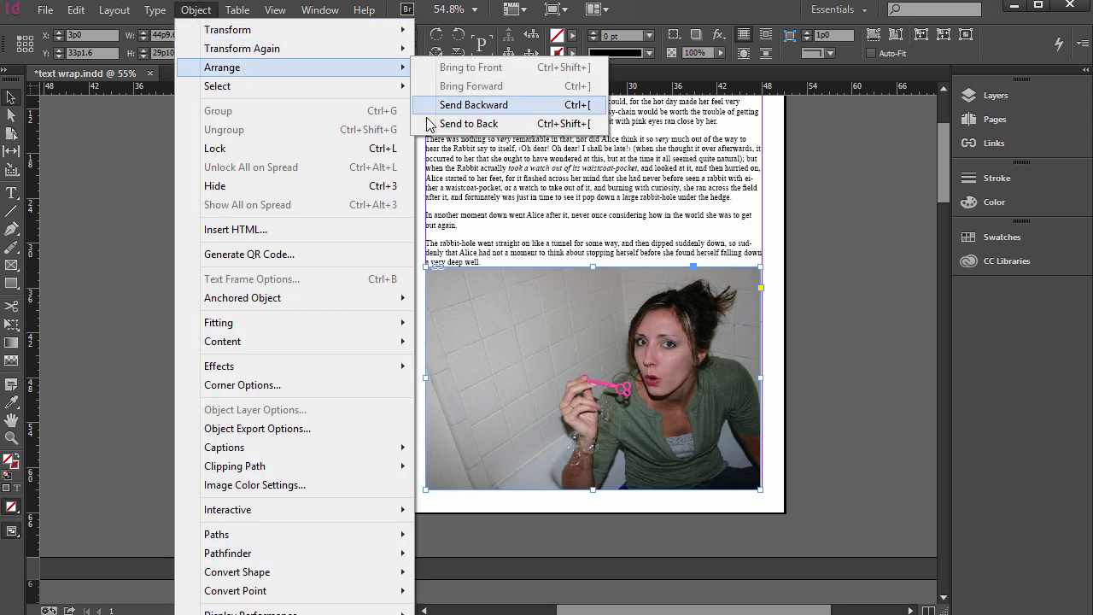
left_click(473, 104)
left_click(197, 11)
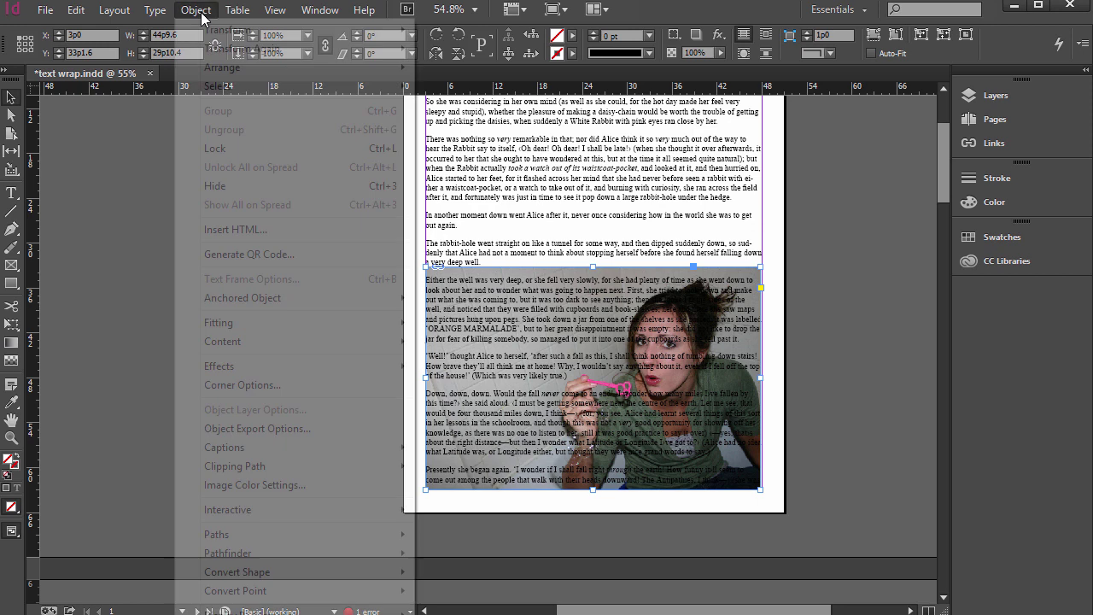
mouse_move(353, 69)
left_click(465, 68)
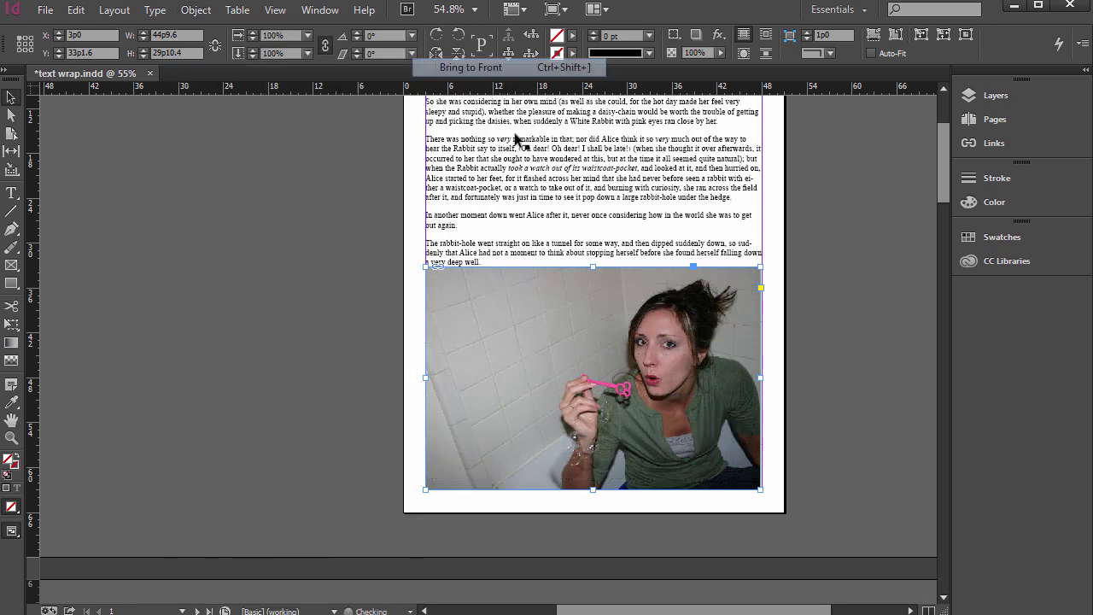
mouse_move(509, 310)
left_mouse_down()
mouse_move(611, 331)
mouse_move(684, 331)
mouse_move(553, 292)
mouse_move(591, 271)
mouse_move(611, 239)
mouse_move(590, 292)
mouse_move(504, 299)
left_mouse_up()
Drag the photo across to the page's right edge.
left_click(587, 489)
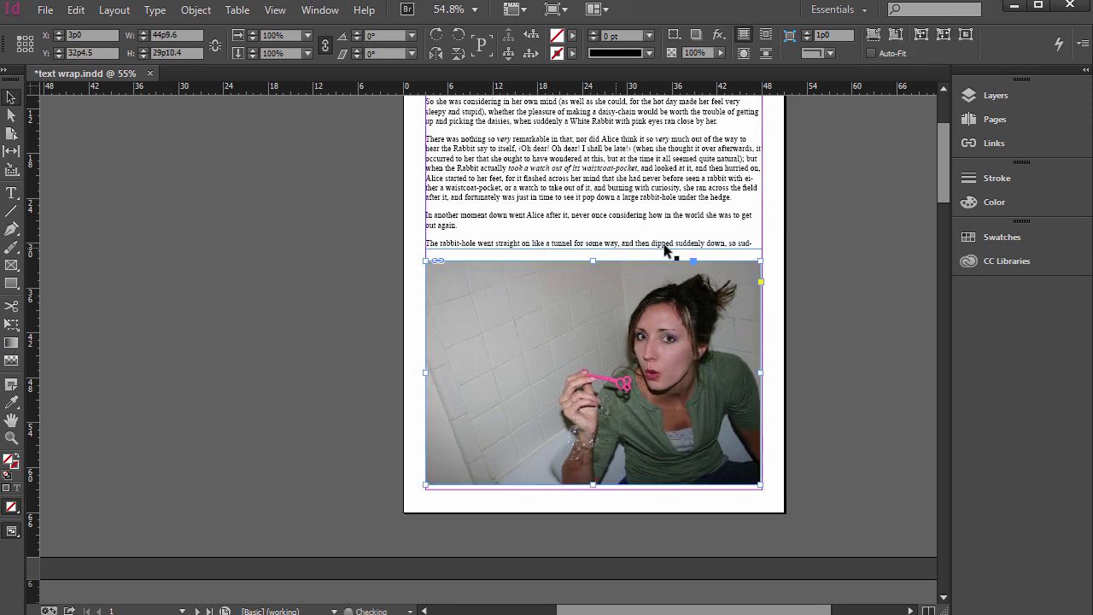
scroll(600, 238, "down", 5)
scroll(546, 211, "up", 5)
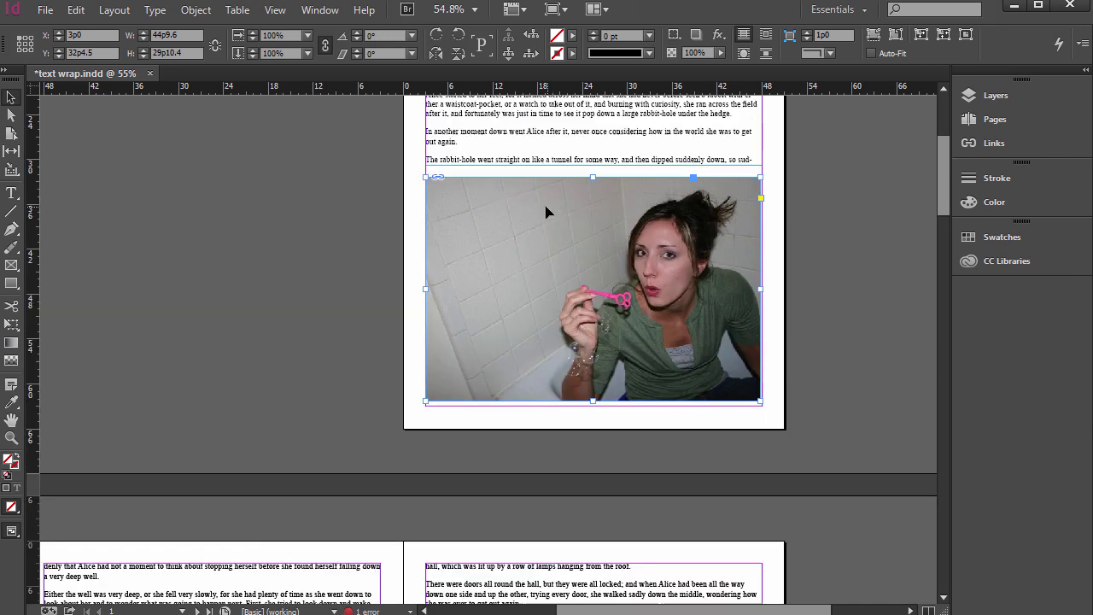
scroll(535, 302, "up", 2)
left_click_drag(554, 378, 811, 348)
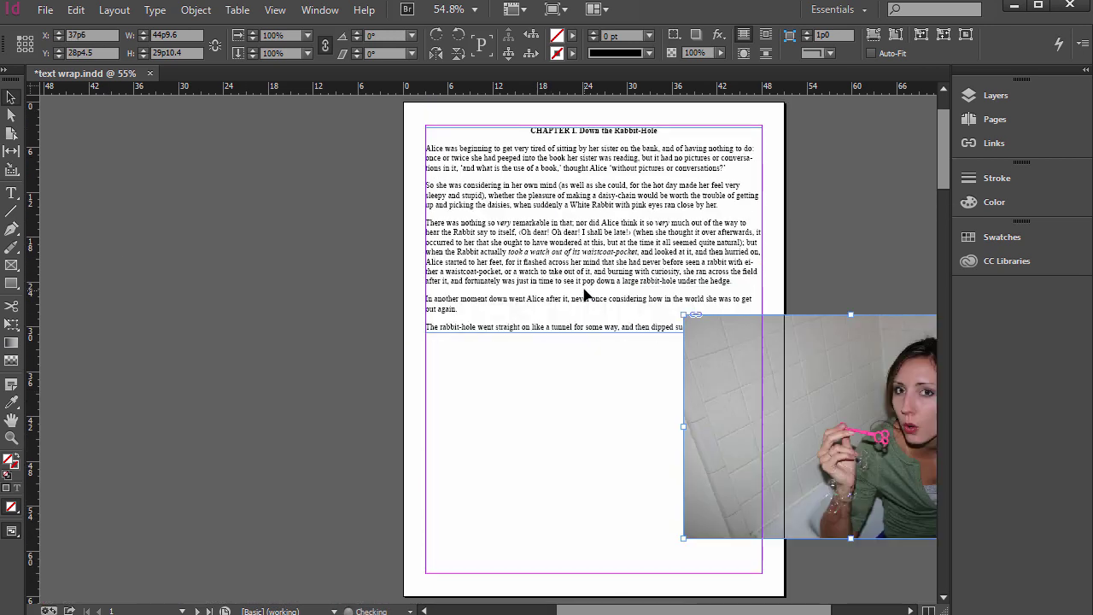
Extend the body text frame down to the page bottom and nudge the photo slightly left.
left_click(595, 326)
left_click_drag(594, 332, 593, 572)
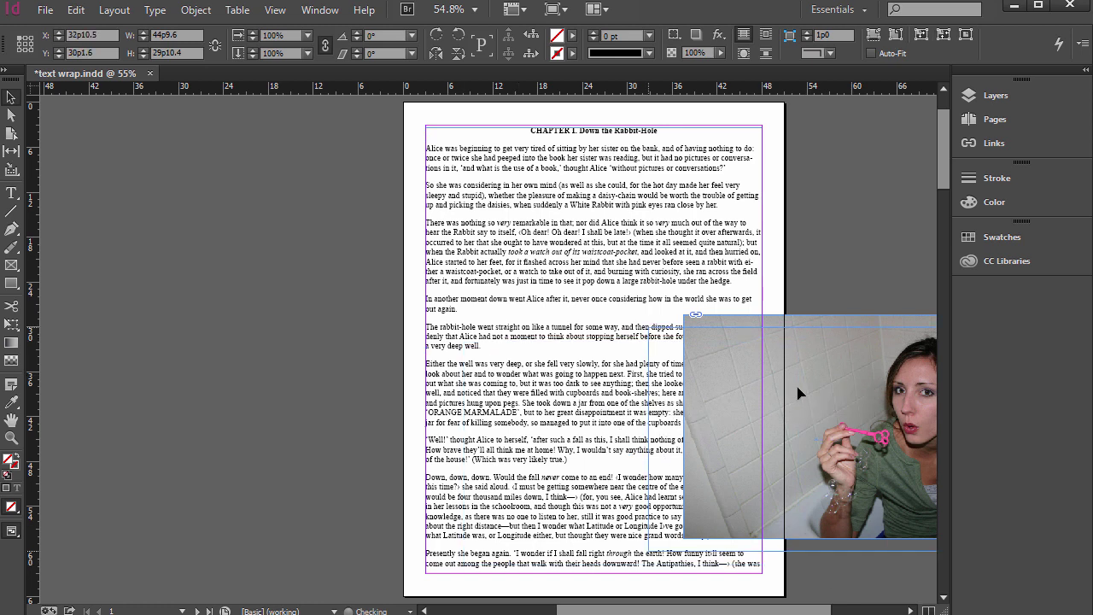
left_click_drag(897, 373, 862, 386)
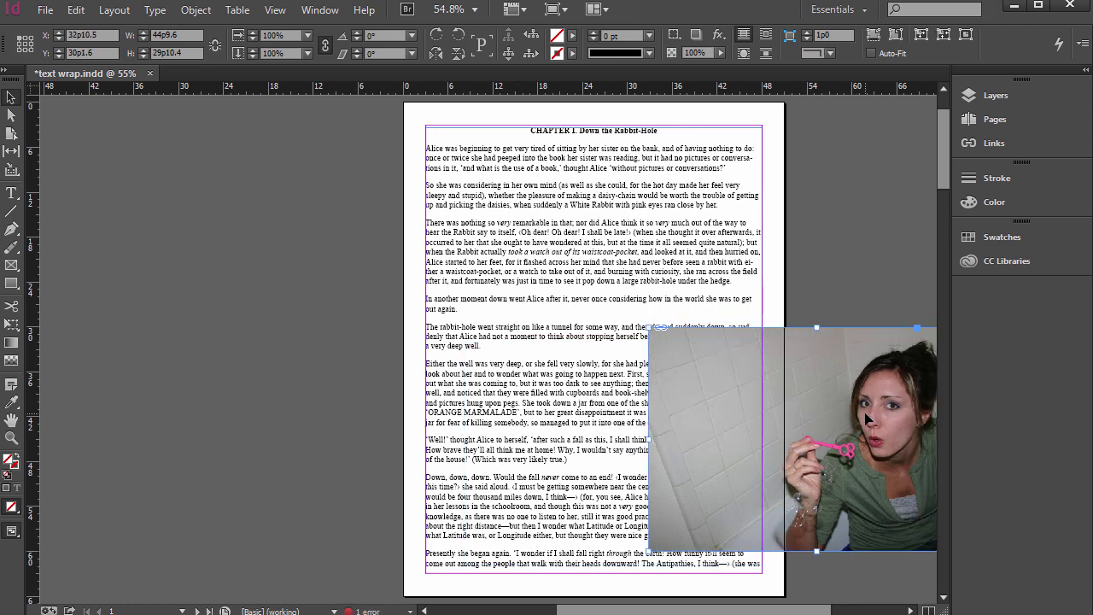
Show the Text Wrap panel and wrap the body text around the photo's bounding box.
left_click(319, 10)
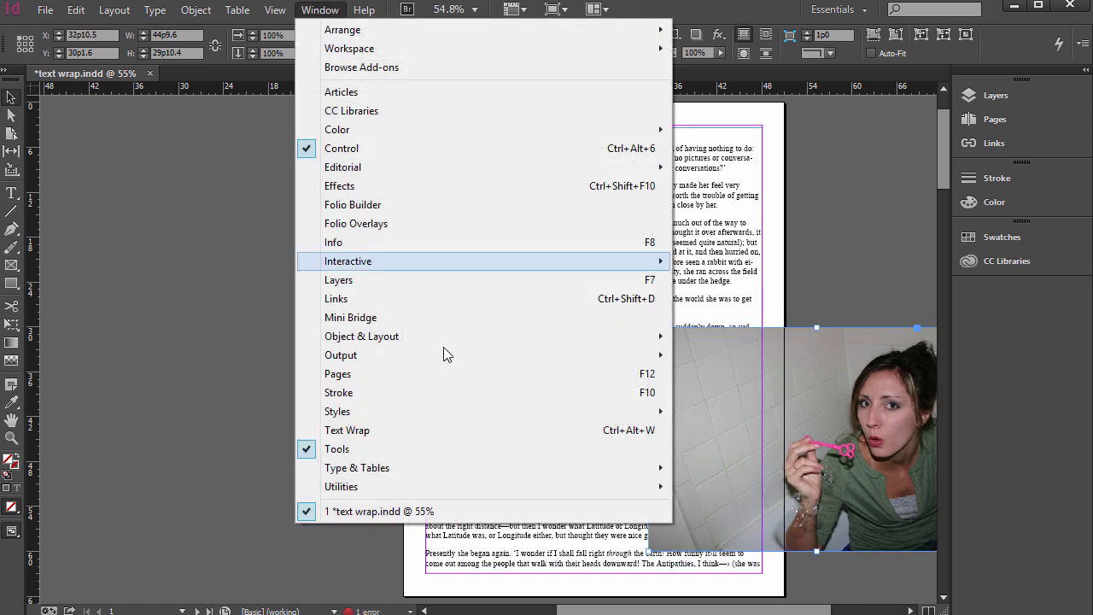
left_click(401, 430)
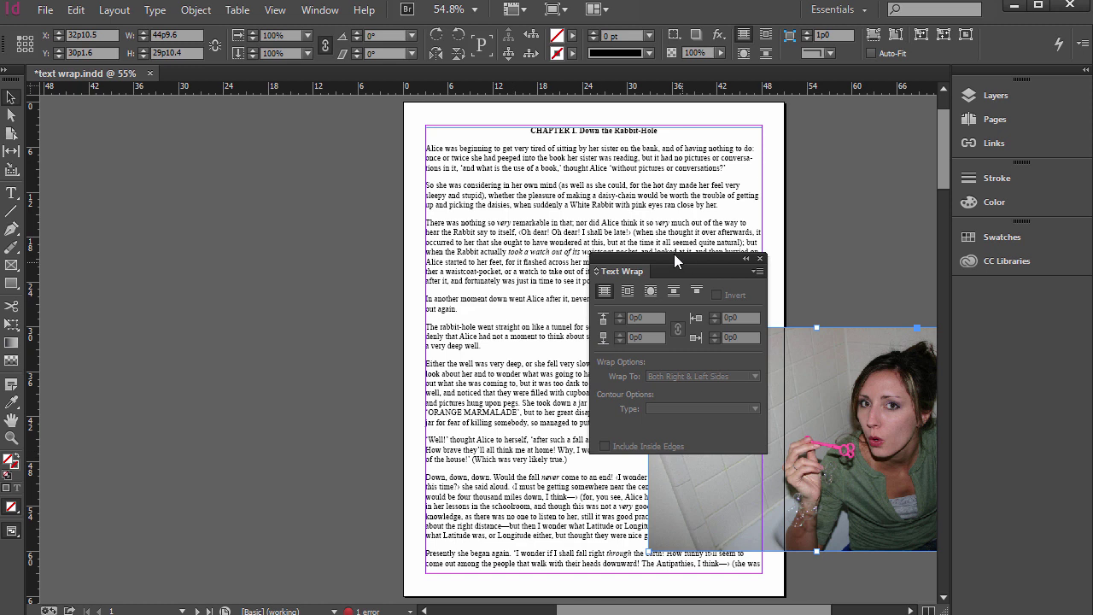
left_click_drag(683, 261, 265, 233)
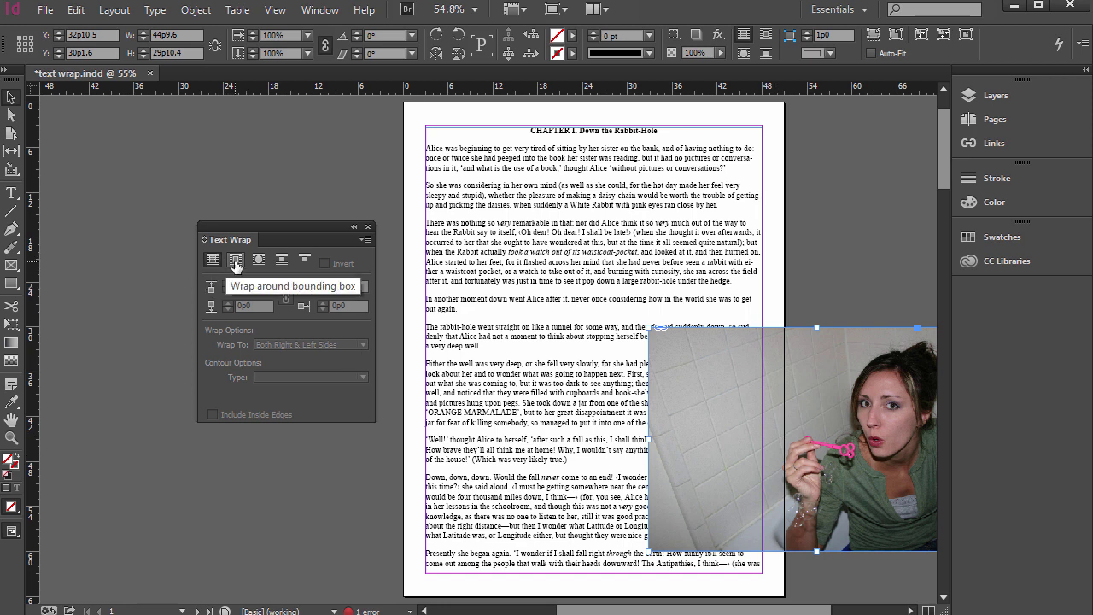
left_click(235, 262)
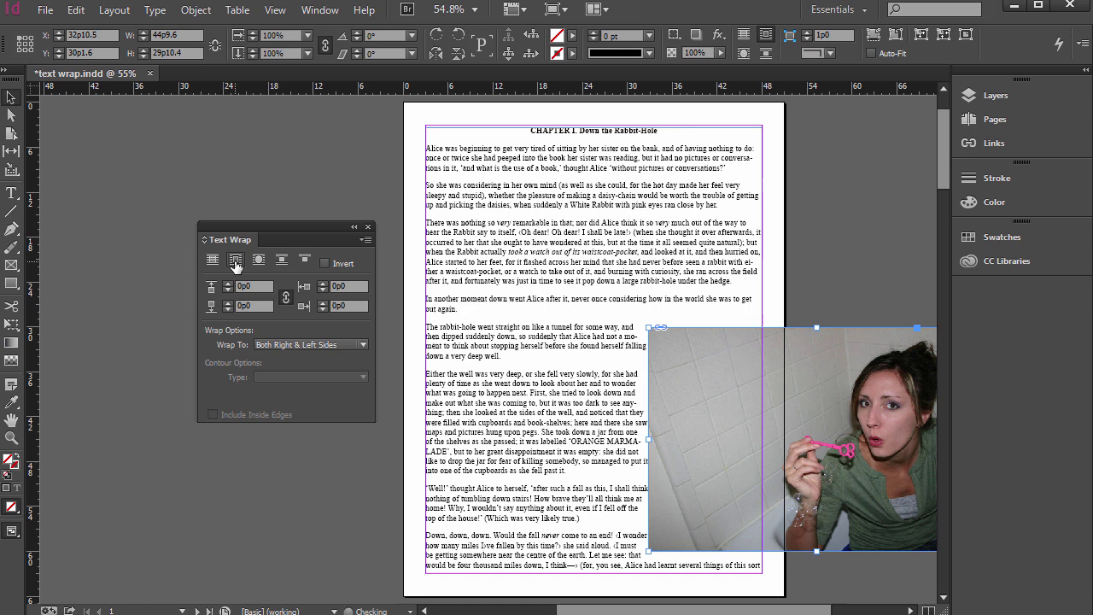
Move the photo left into the text column and adjust its frame corner.
left_click_drag(710, 334, 617, 318)
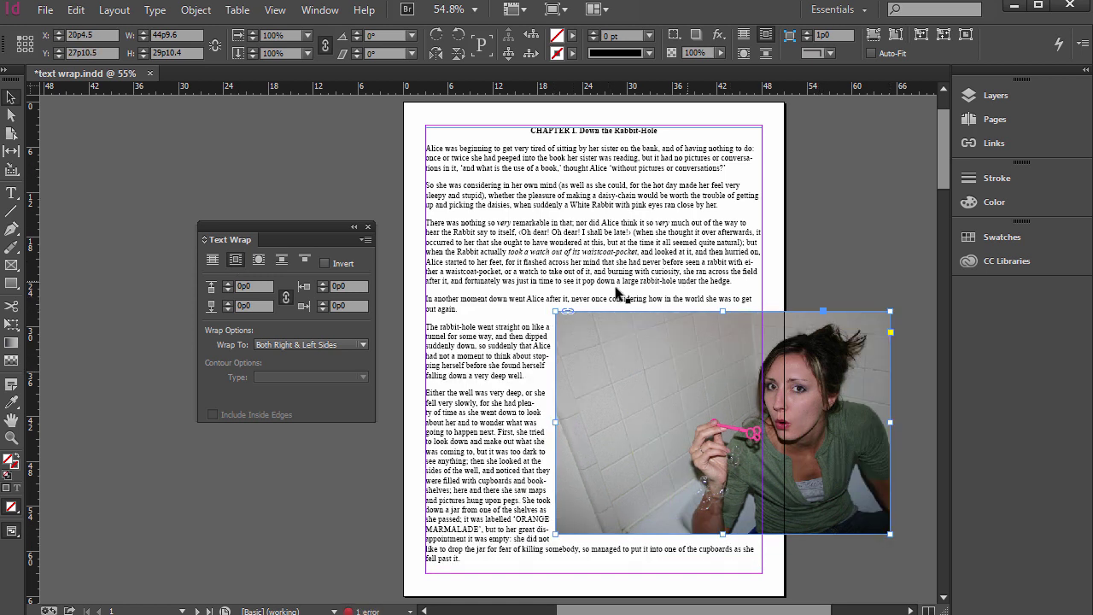
left_click_drag(827, 369, 779, 385)
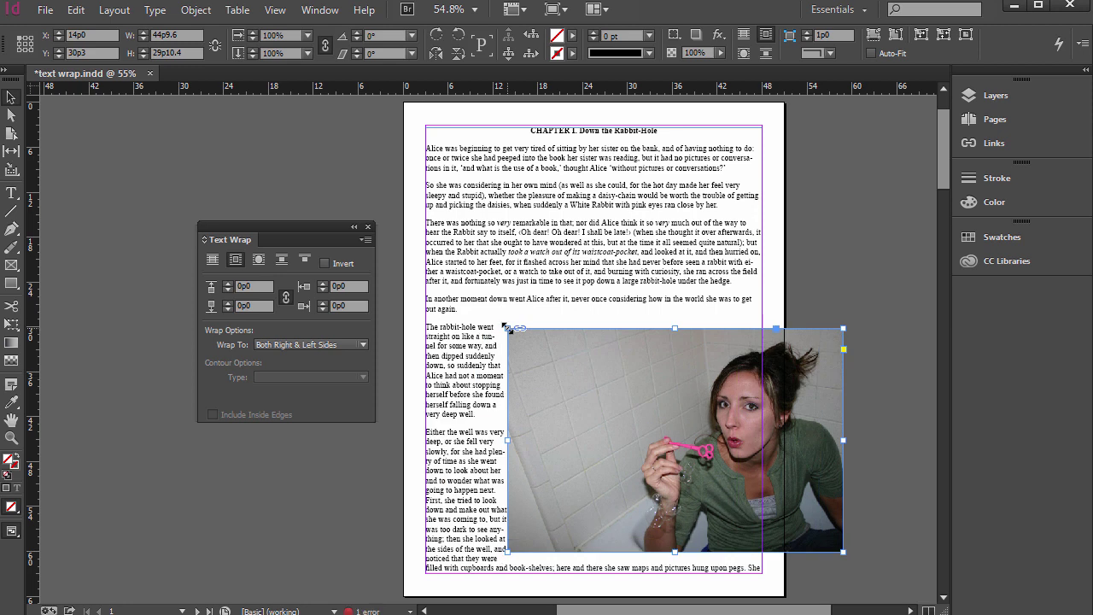
mouse_move(506, 326)
left_mouse_down()
mouse_move(461, 285)
mouse_move(459, 254)
mouse_move(526, 253)
mouse_move(567, 272)
mouse_move(574, 284)
mouse_move(491, 312)
mouse_move(509, 328)
left_mouse_up()
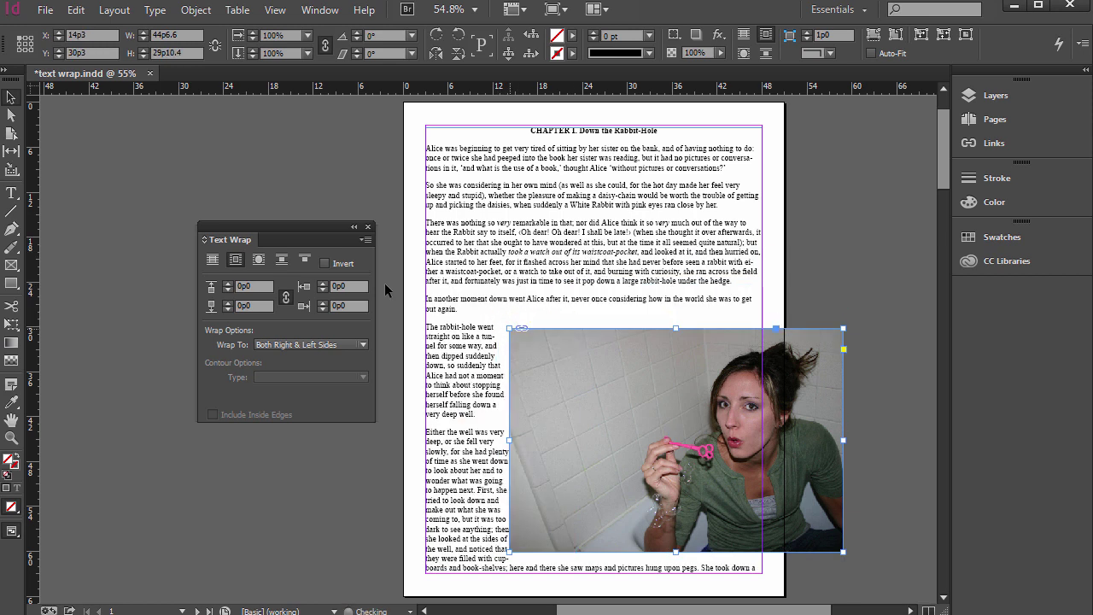
Wrap text around the photo's shape and scale the picture so her face fills the frame.
left_click(258, 261)
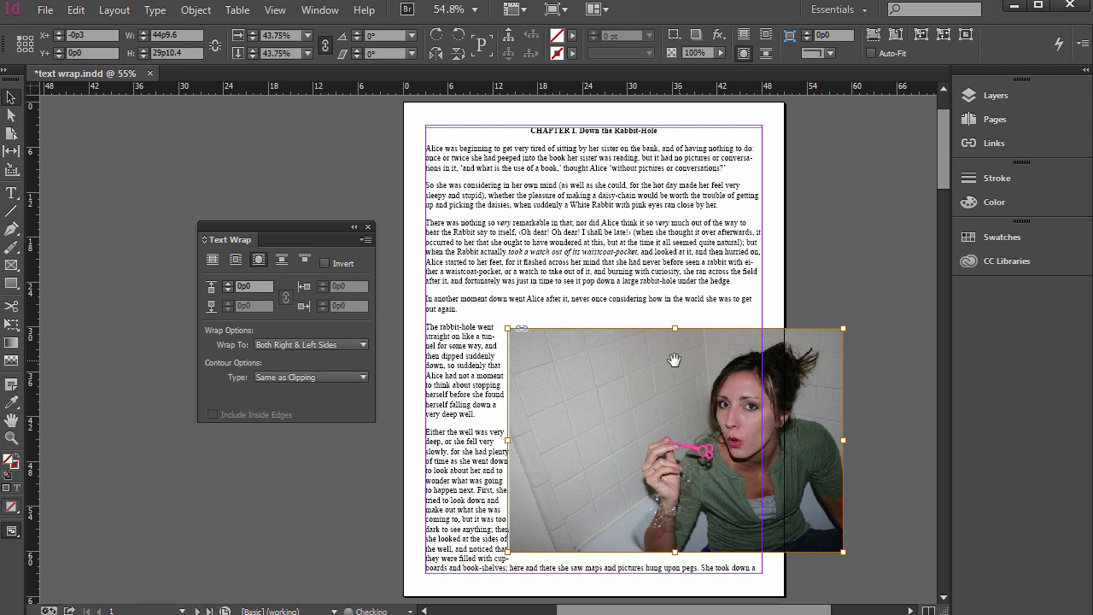
left_click_drag(504, 326, 457, 268)
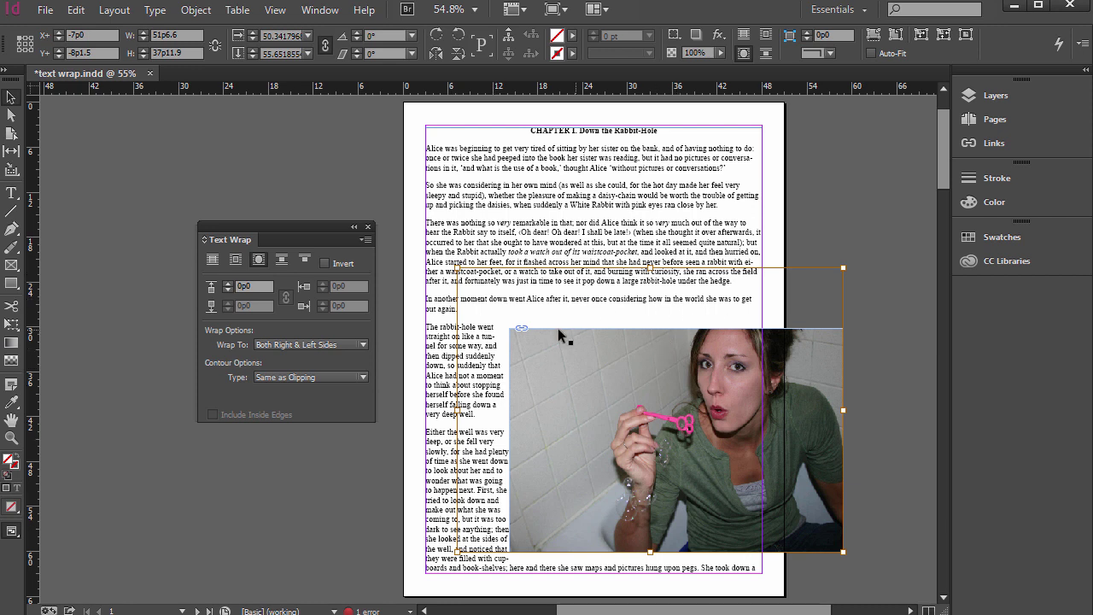
left_click_drag(556, 359, 573, 398)
left_click(388, 192)
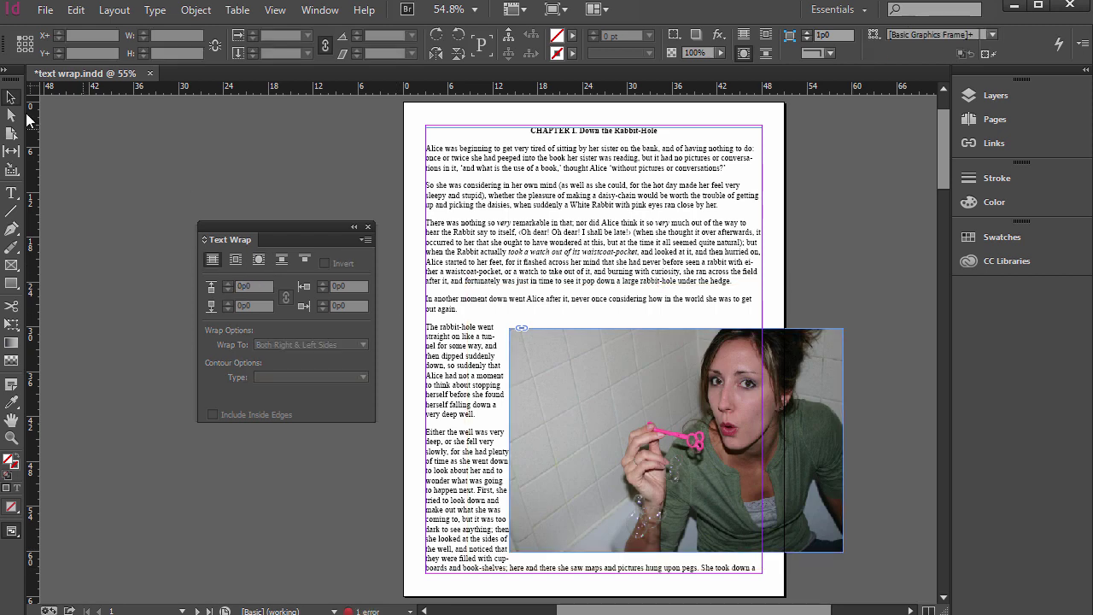
With the Selection tool, nudge the photo frame up and left.
left_click(10, 97)
left_click(564, 424)
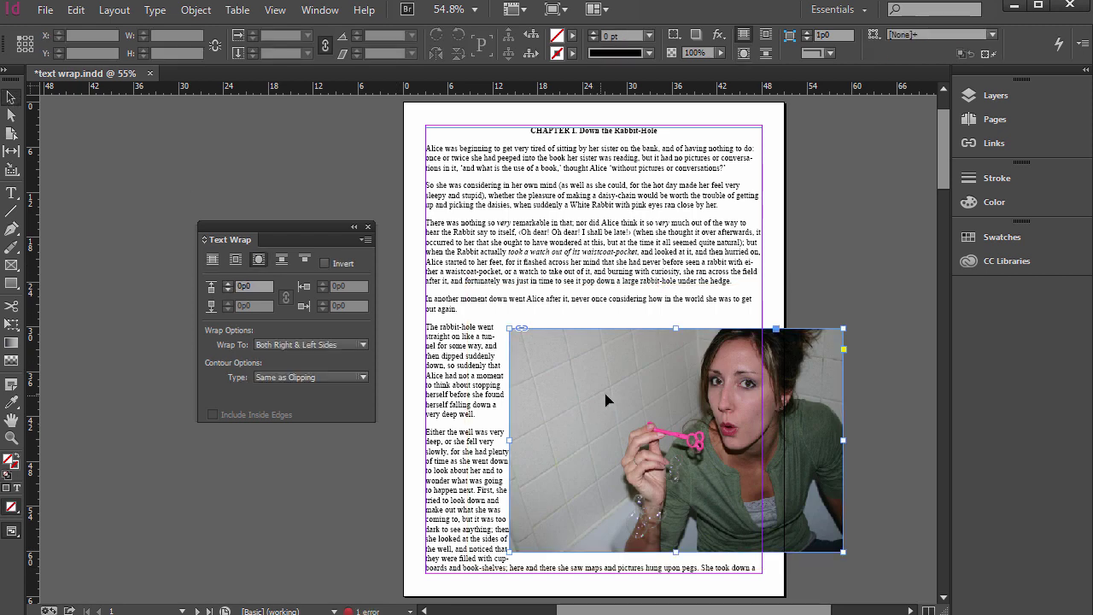
left_click_drag(564, 424, 585, 390)
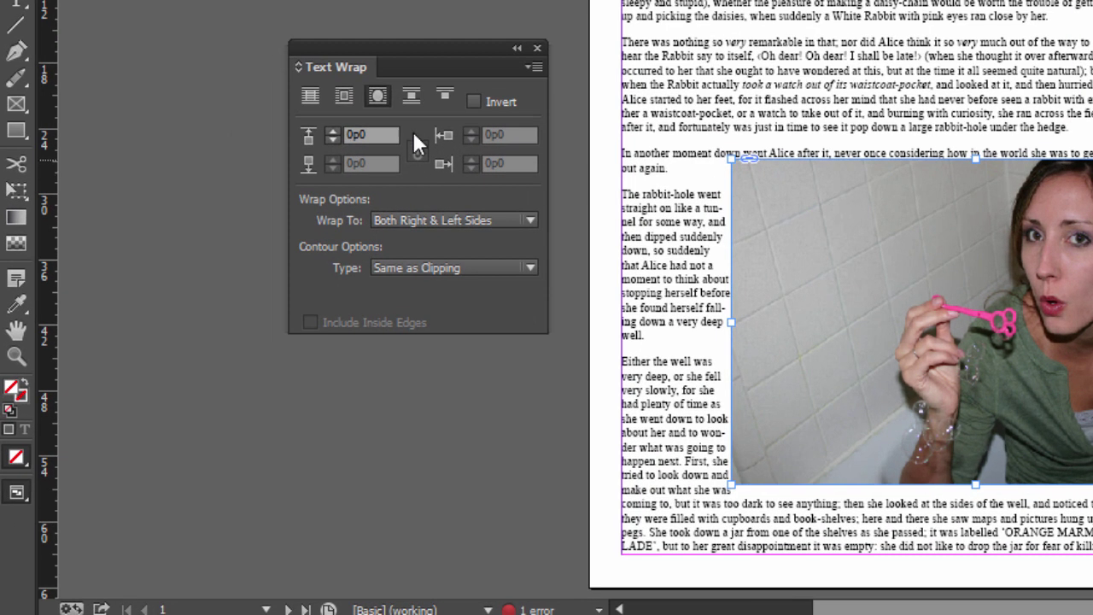
Set the photo's wrap to bounding box, wrapping to the Right Side only.
left_click(344, 98)
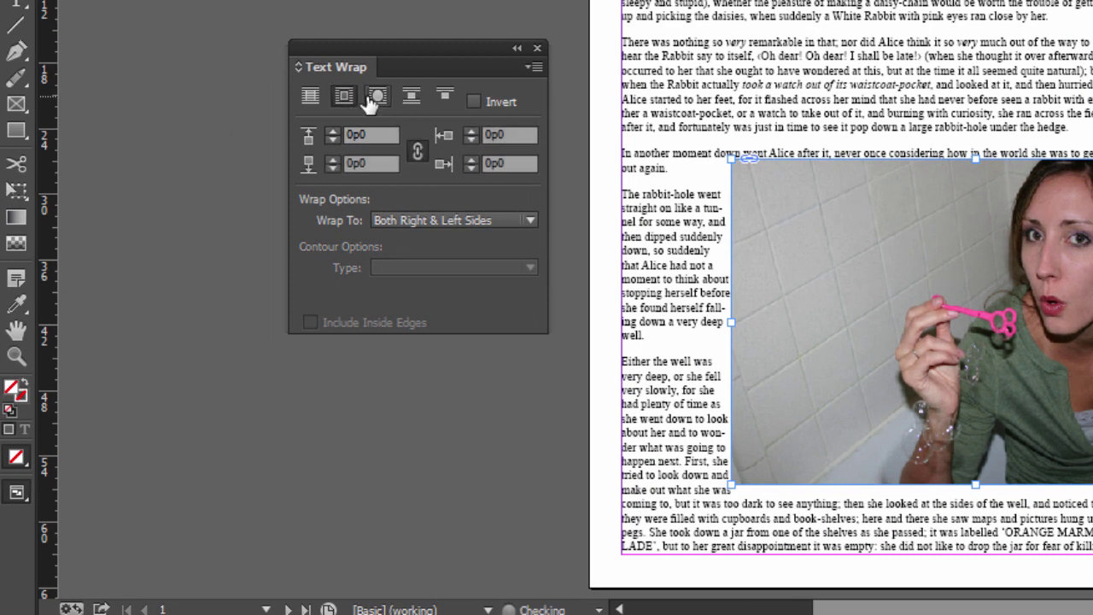
left_click(376, 97)
left_click(343, 97)
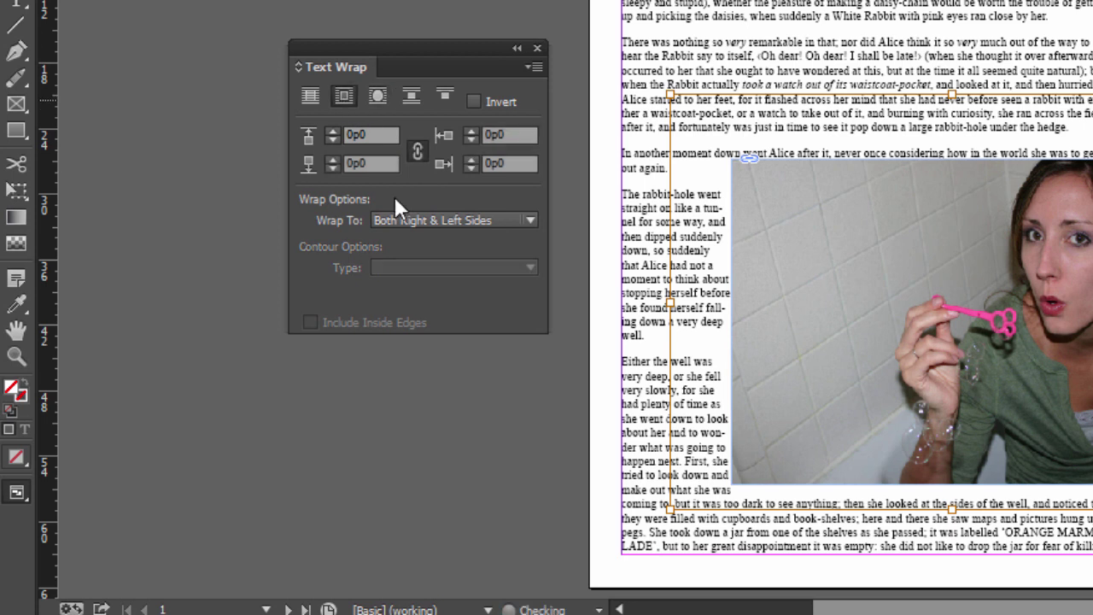
left_click(420, 219)
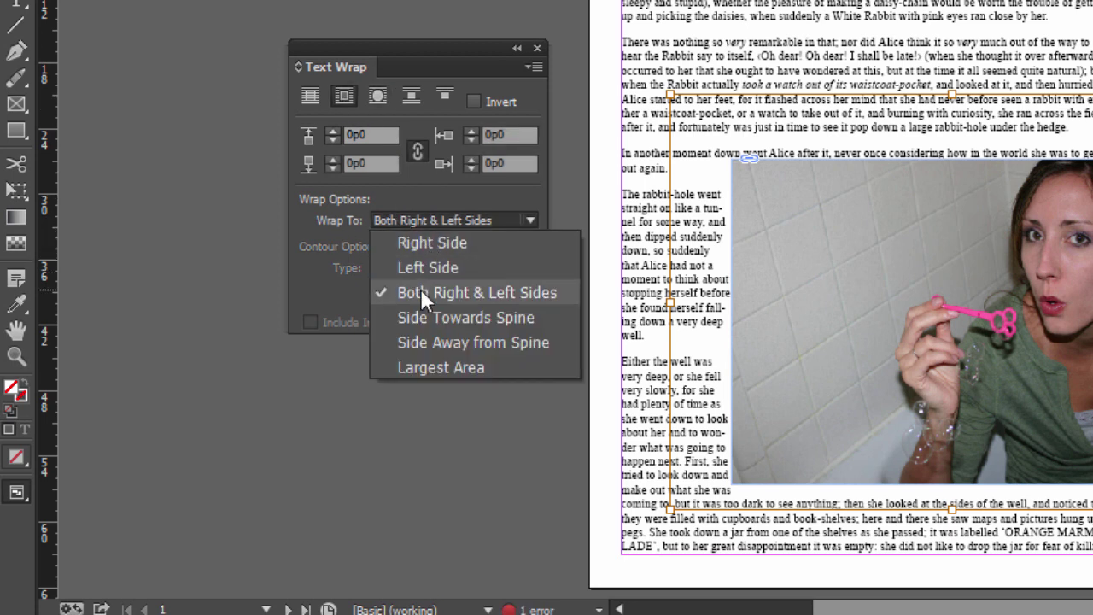
left_click(428, 244)
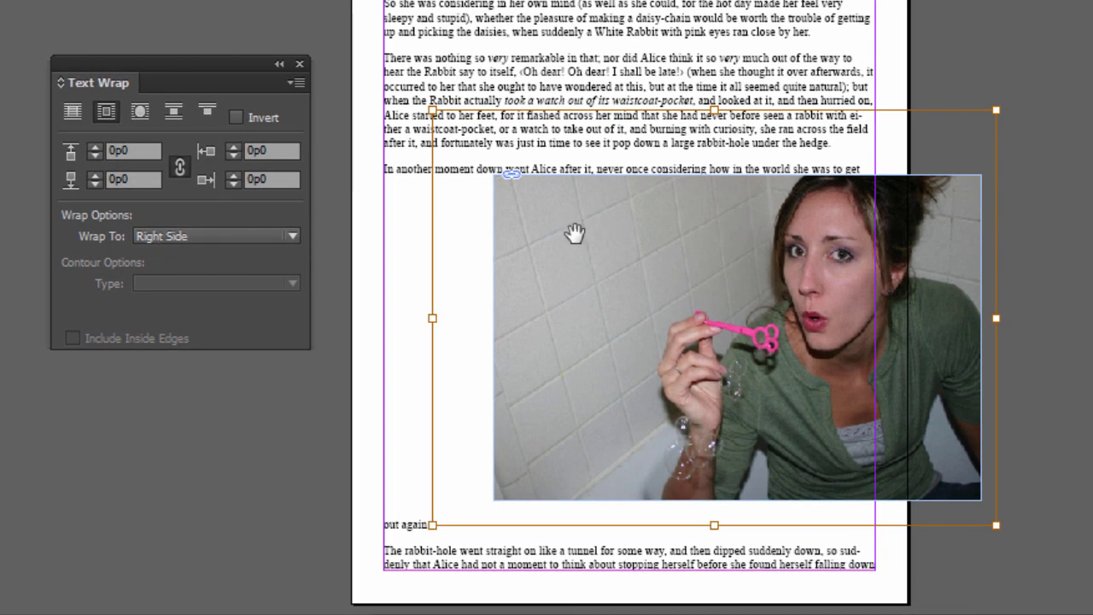
Crop the photo narrower from its left edge and align it with the column's left edge.
left_click(310, 8)
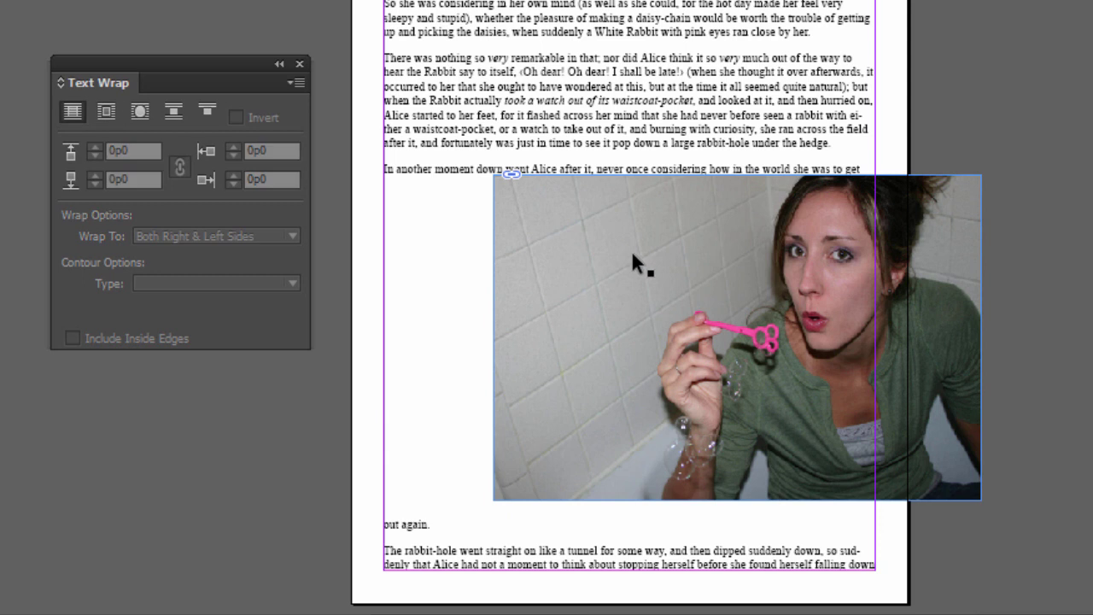
left_click_drag(632, 254, 653, 238)
left_click(548, 251)
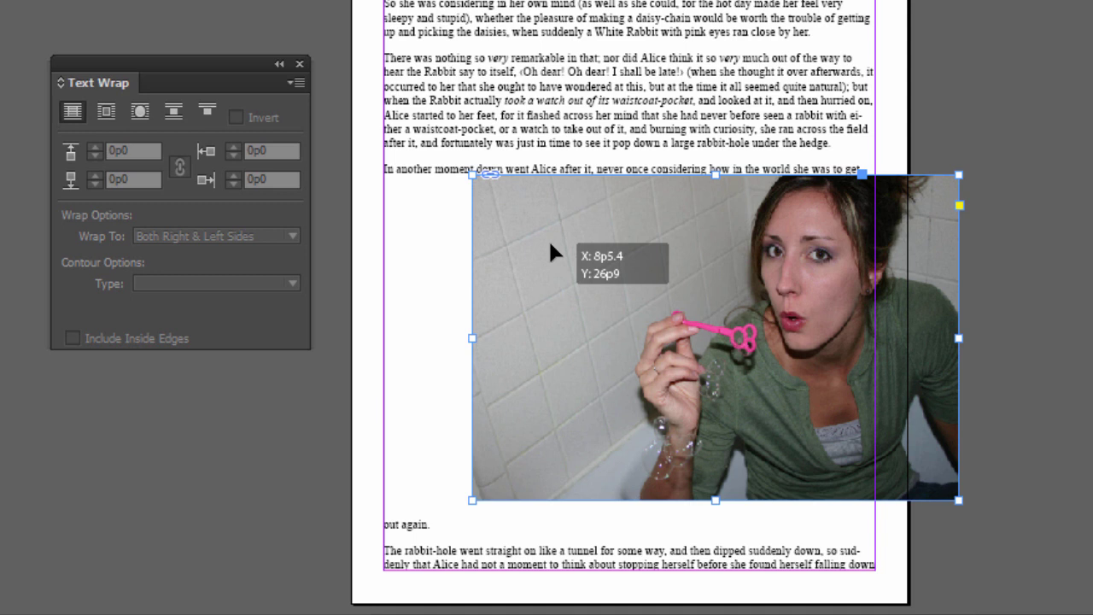
left_click_drag(550, 251, 519, 249)
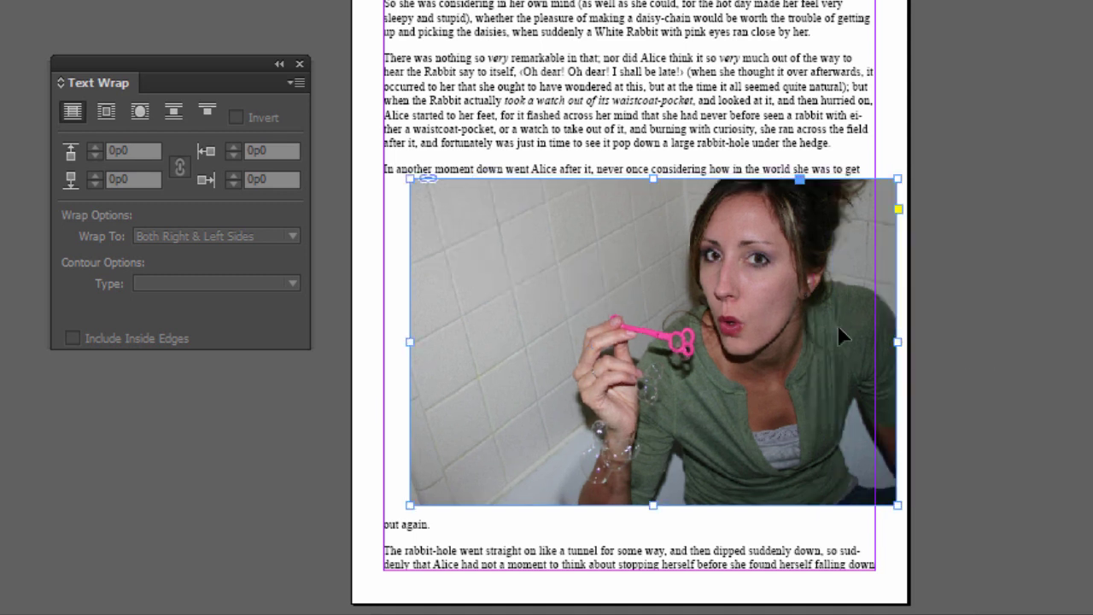
left_click_drag(839, 329, 816, 327)
left_click_drag(392, 344, 501, 349)
left_click_drag(623, 299, 535, 309)
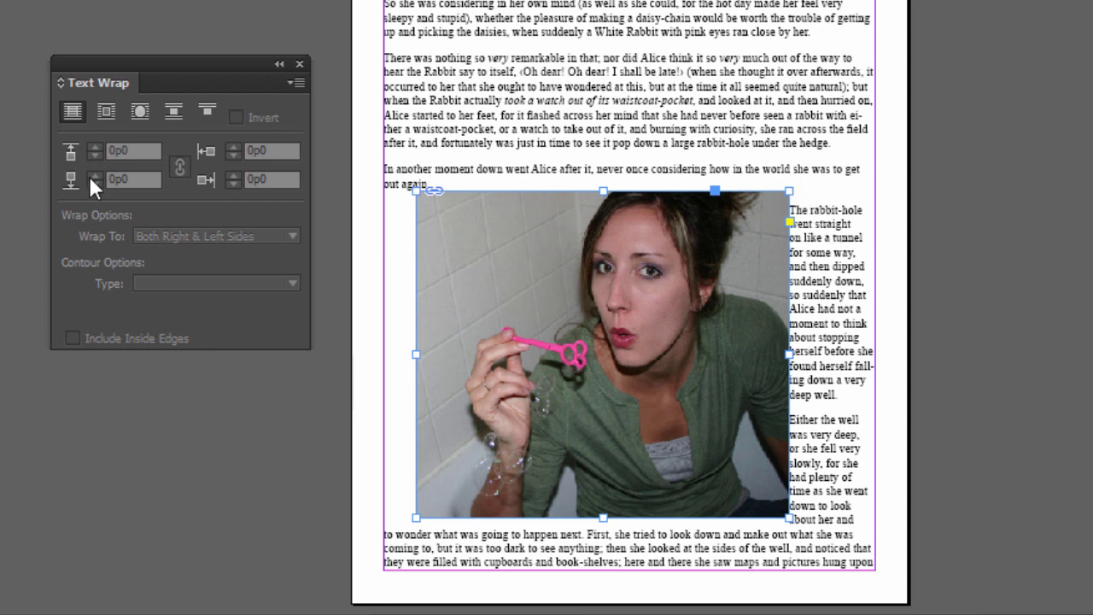
Reapply the bounding-box wrap, trying Left Side before settling on Right Side only.
left_click(106, 111)
left_click(213, 236)
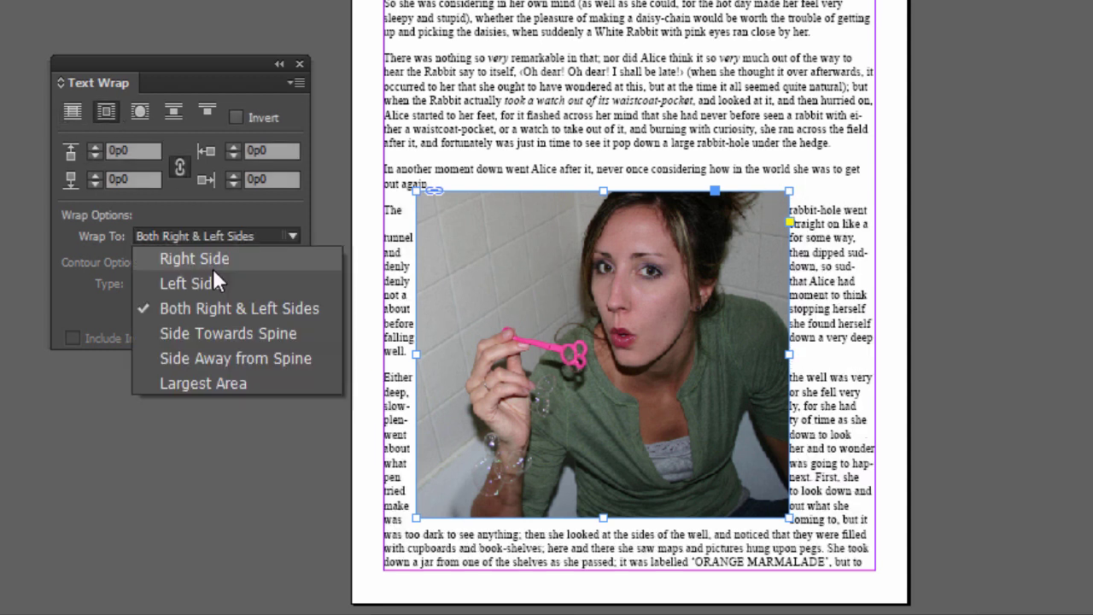
left_click(213, 268)
left_click(237, 233)
left_click(219, 256)
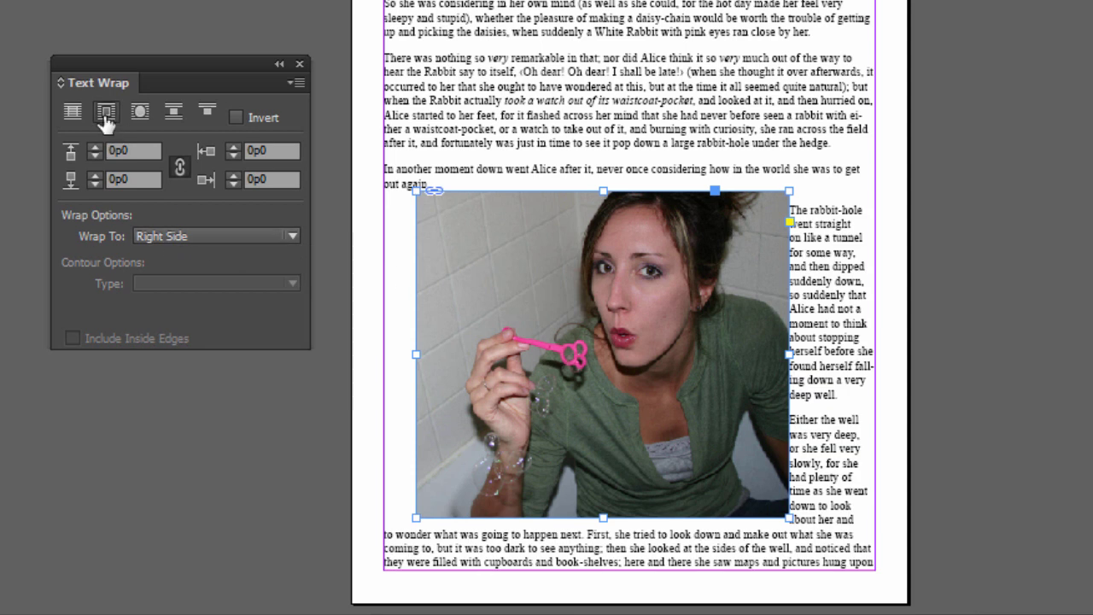
left_click(140, 111)
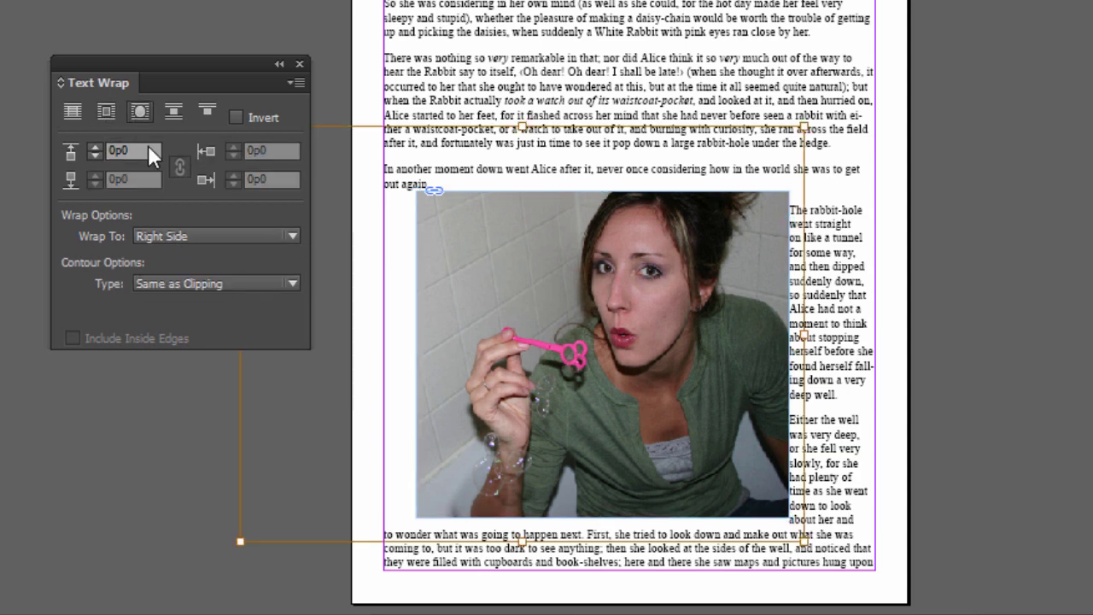
left_click(196, 290)
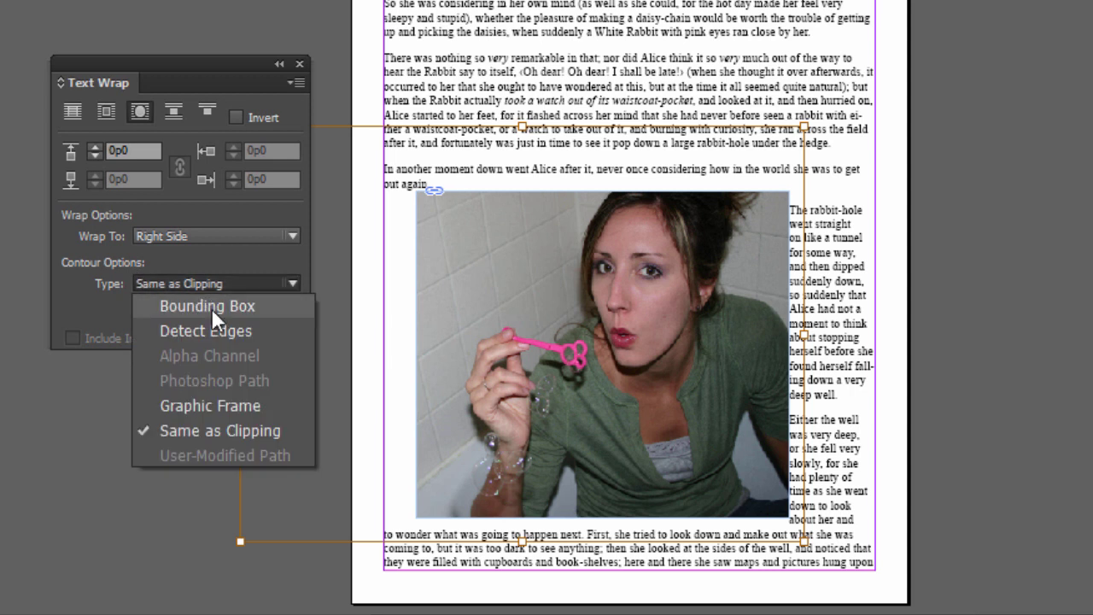
key("Escape")
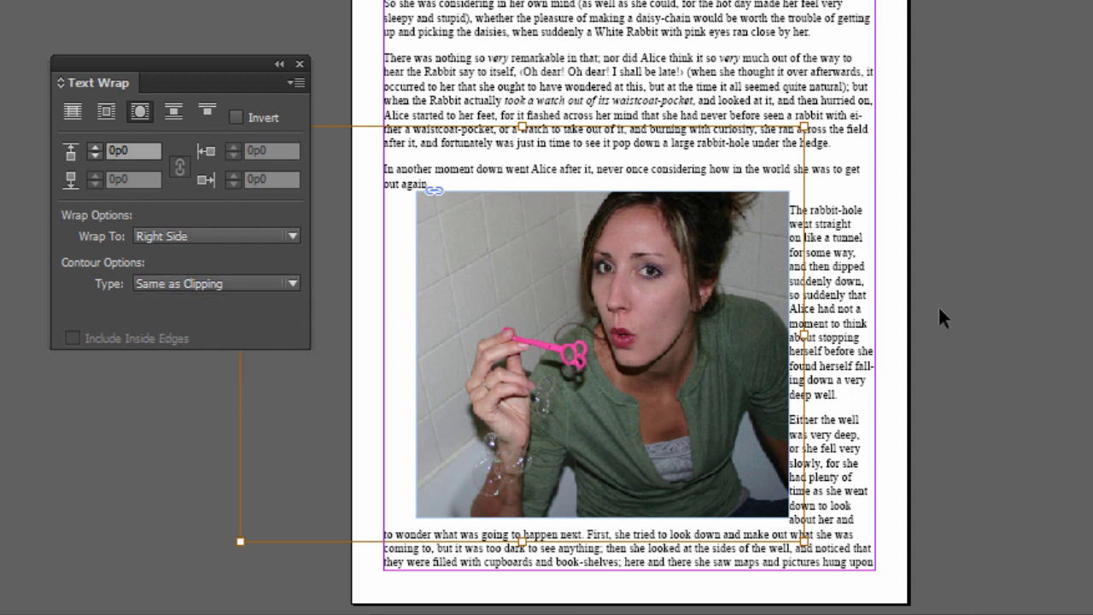
scroll(937, 306, "down", 3)
scroll(937, 306, "up", 3)
Reselect the photo, apply a bounding-box wrap, and raise the linked offsets to 1p1.
left_click(106, 112)
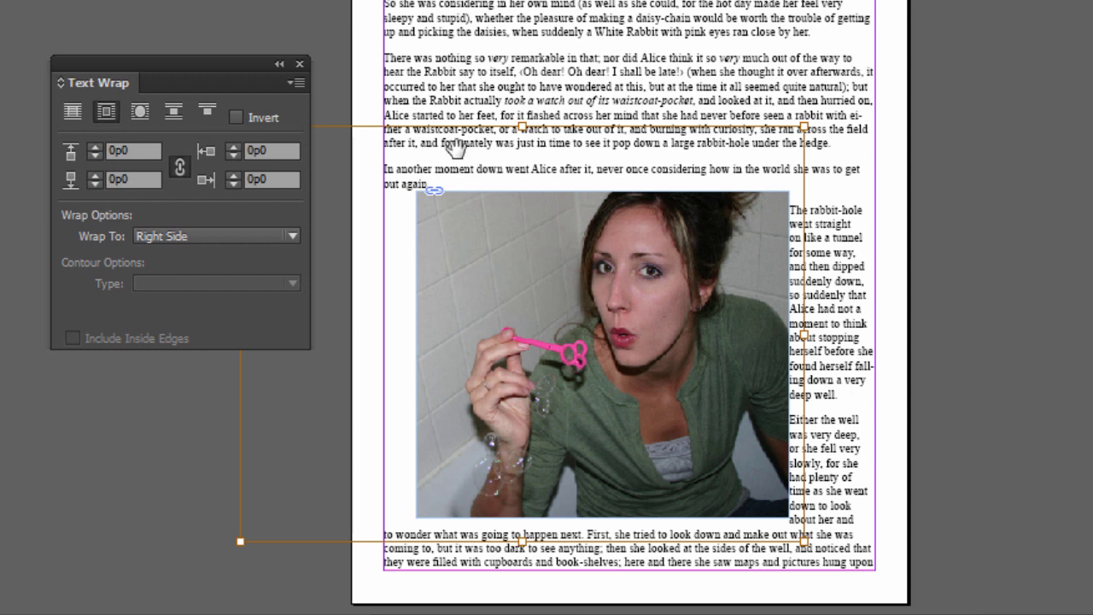
left_click(156, 453)
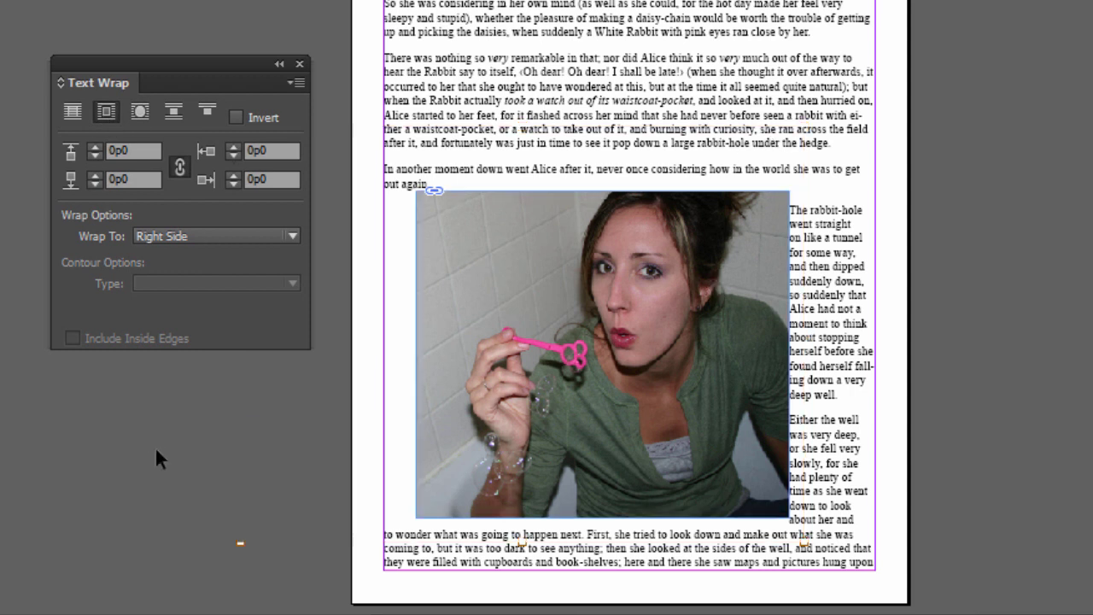
left_click(502, 409)
left_click(106, 111)
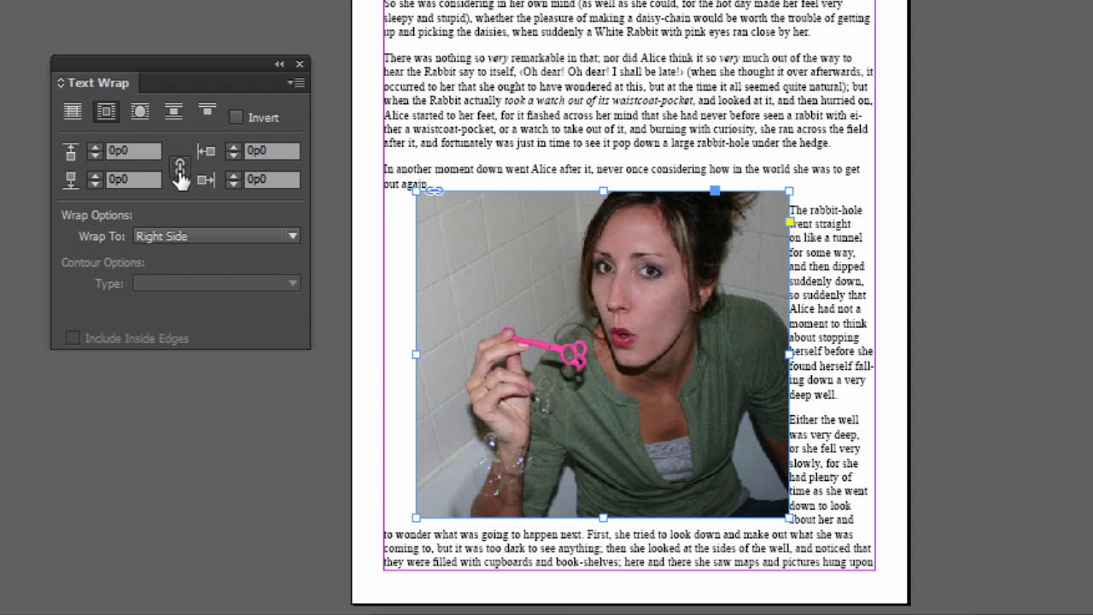
left_click(177, 166)
left_click(94, 146)
left_click(94, 146)
left_click(94, 146)
left_click(94, 146)
left_click(94, 146)
left_click(93, 146)
left_click(94, 146)
left_click(94, 146)
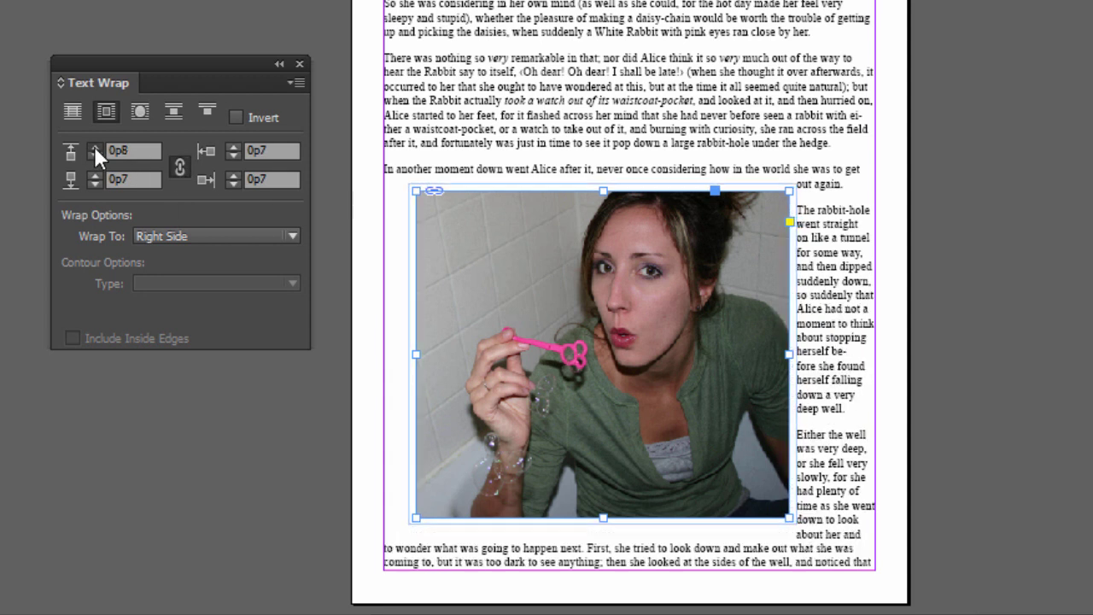
left_click(94, 146)
left_click(94, 146)
left_click(94, 146)
left_click(94, 146)
left_click(94, 146)
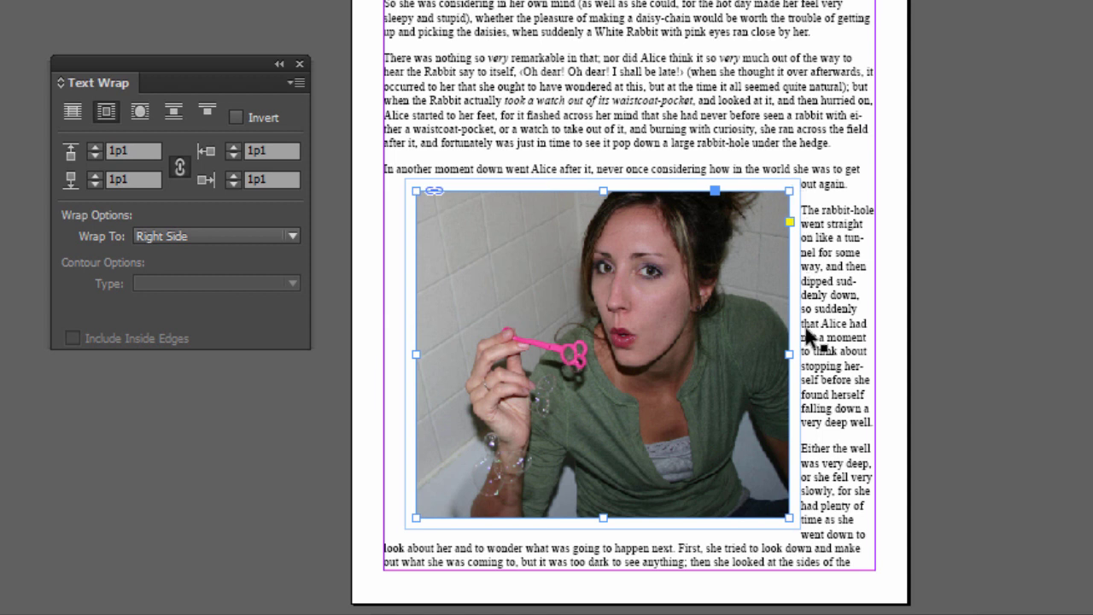
Nudge the text frame slightly up and left, then reselect the photo and toggle the offset link.
left_click(807, 373)
left_click_drag(827, 320, 822, 284)
left_click(751, 304)
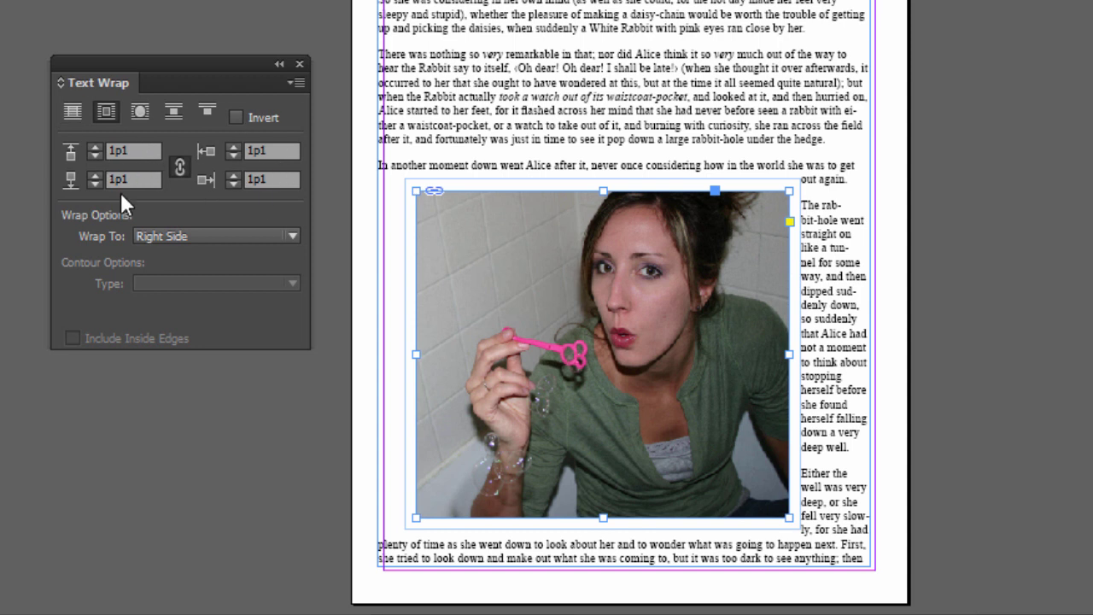
left_click(180, 167)
Select the right page's cut-out portrait and wrap text around its shape using Detect Edges.
left_click(208, 408)
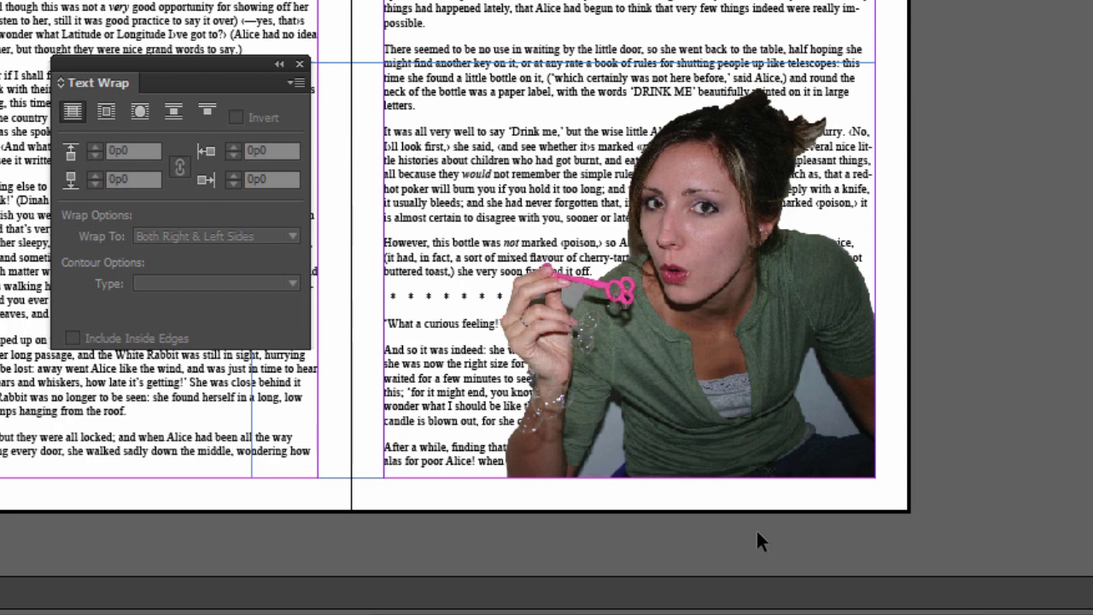
scroll(549, 66, "up", 2)
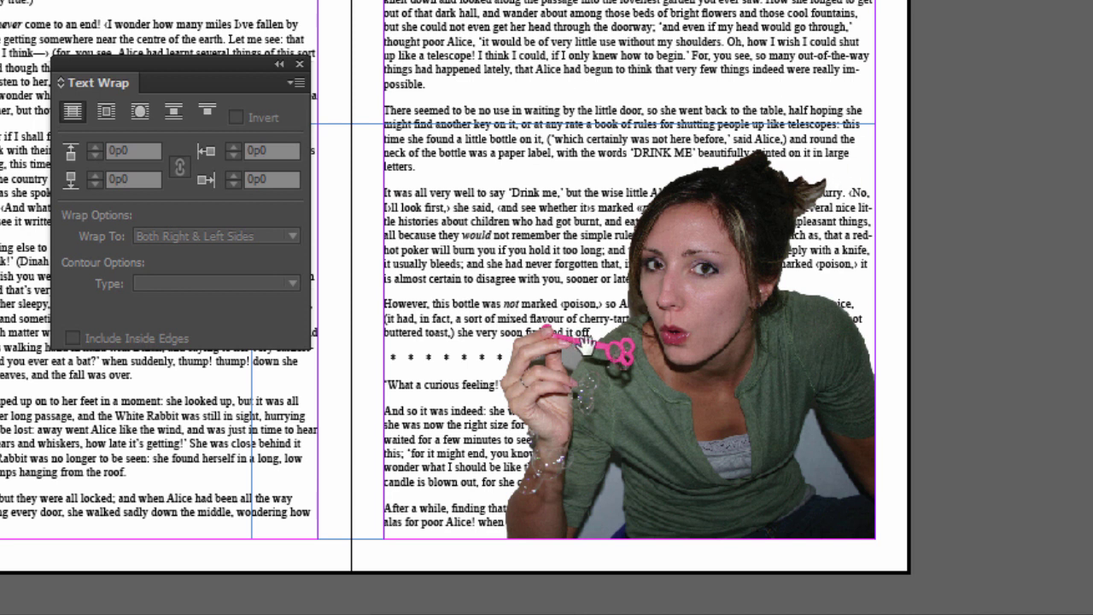
left_click(709, 226)
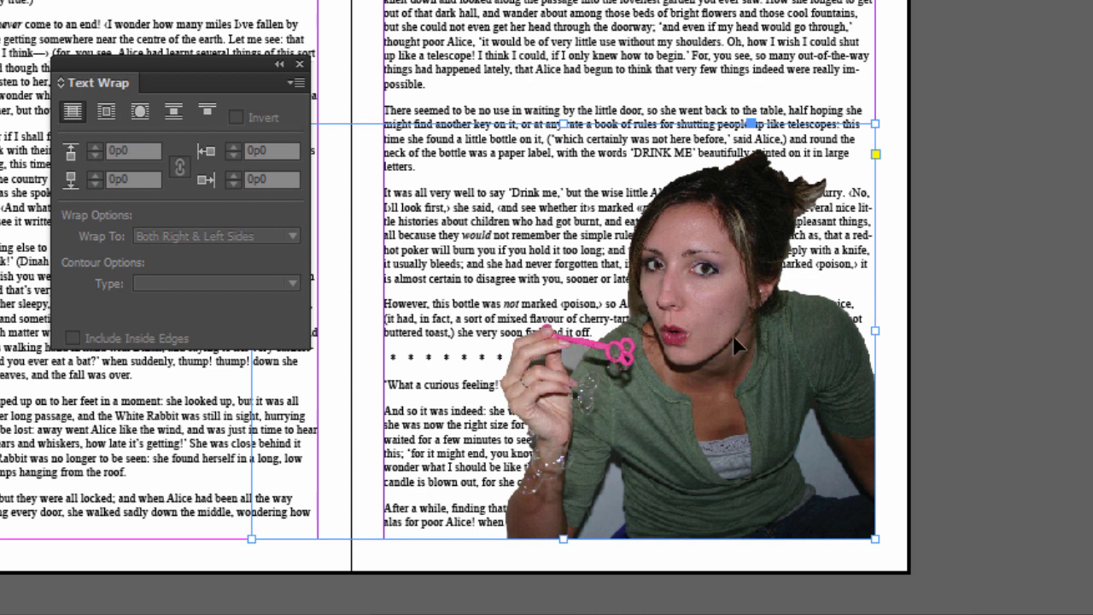
left_click(140, 113)
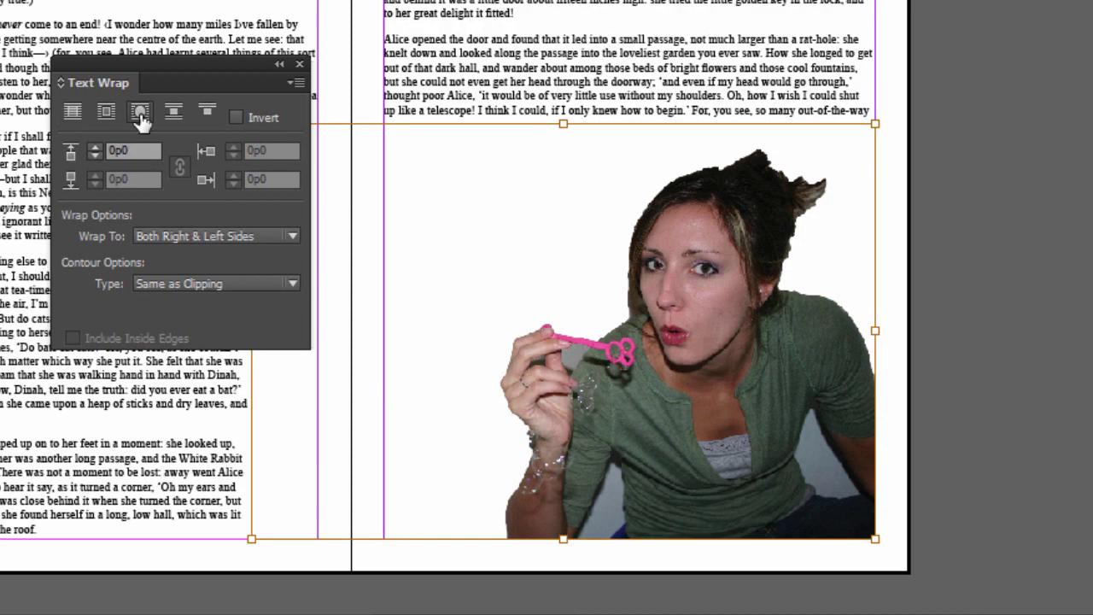
left_click(181, 283)
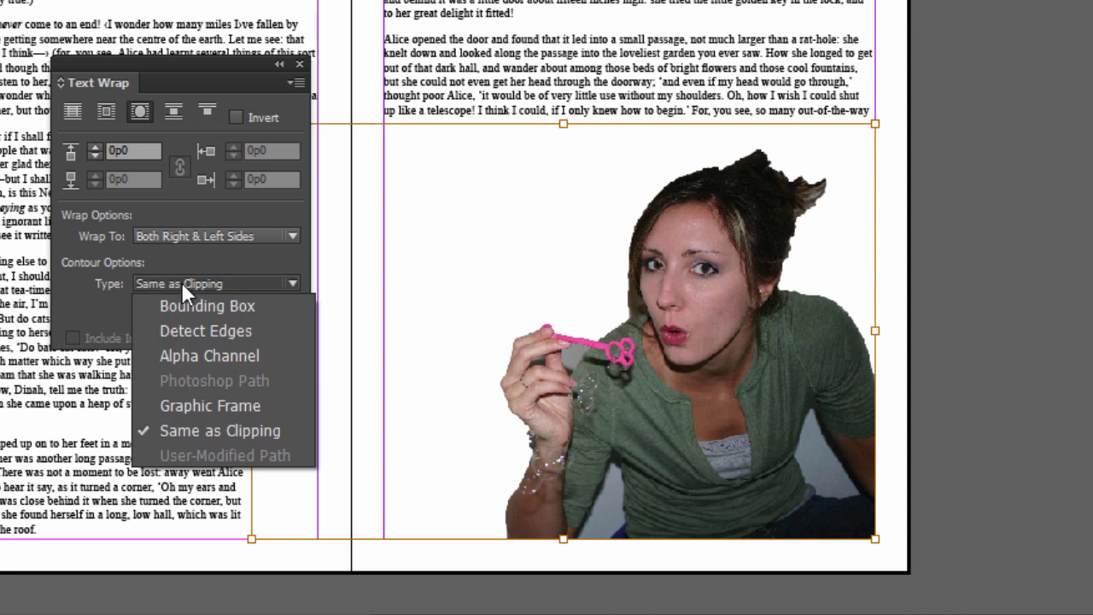
left_click(180, 331)
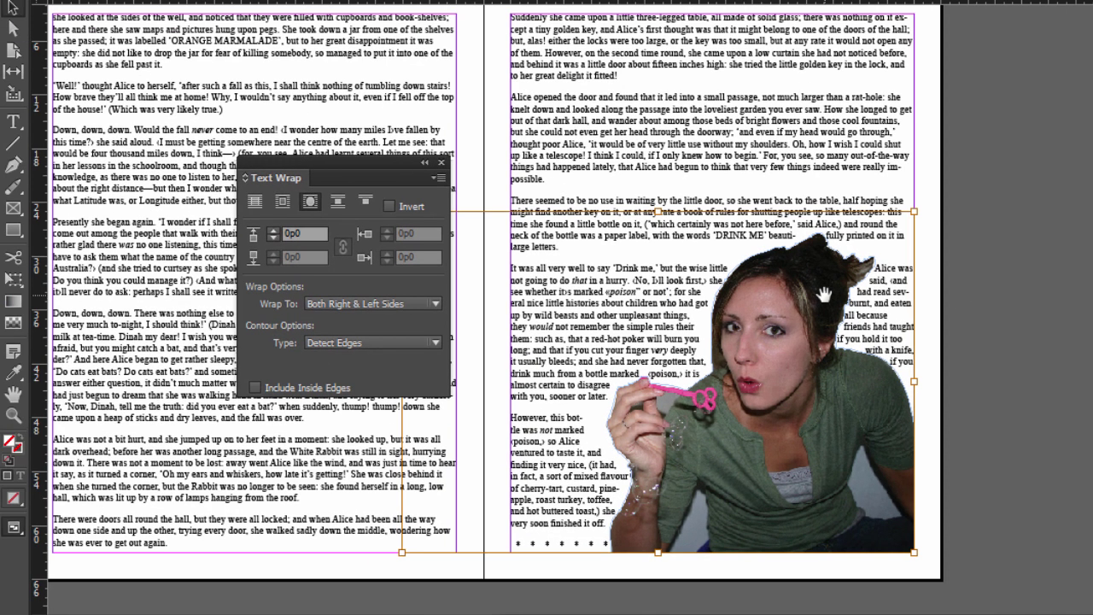
Drag the portrait's wrap contour points beside her face, making it a User-Modified Path.
left_click(958, 279)
left_click(864, 284)
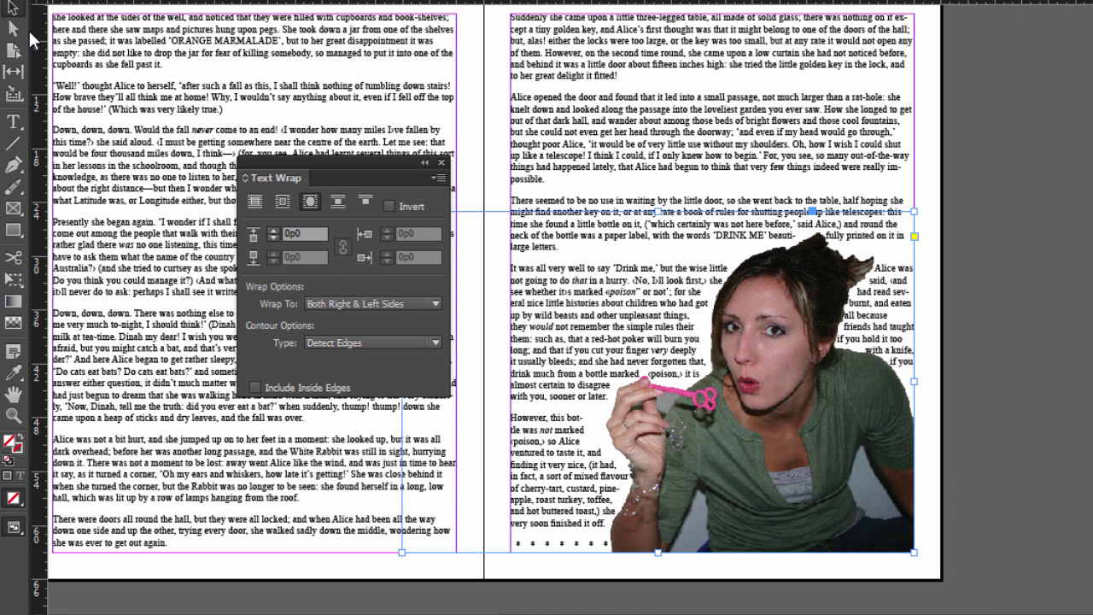
left_click(931, 329)
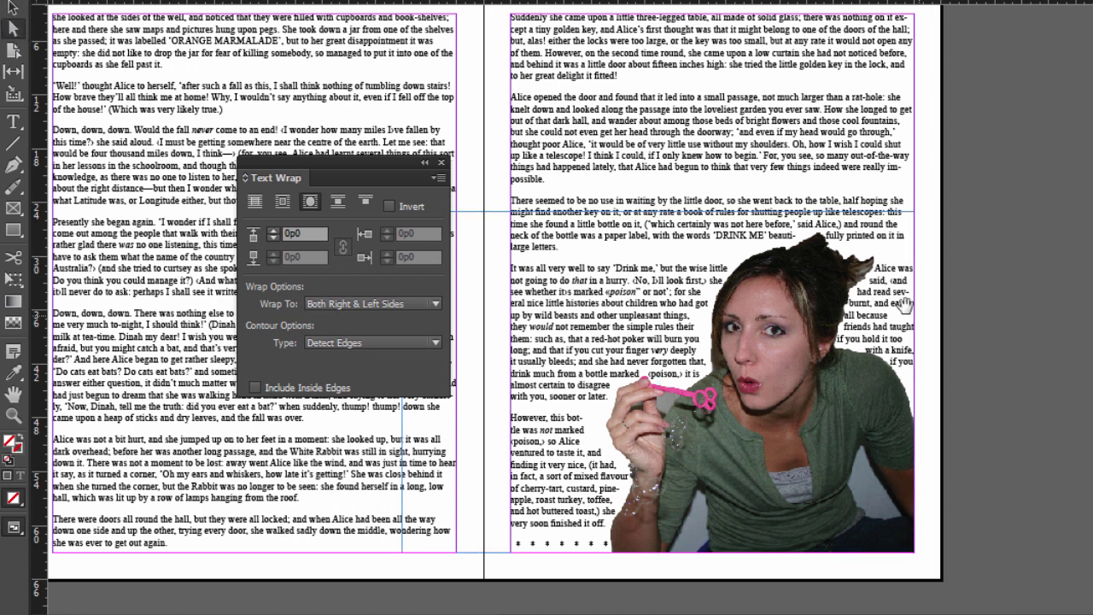
left_click(861, 282)
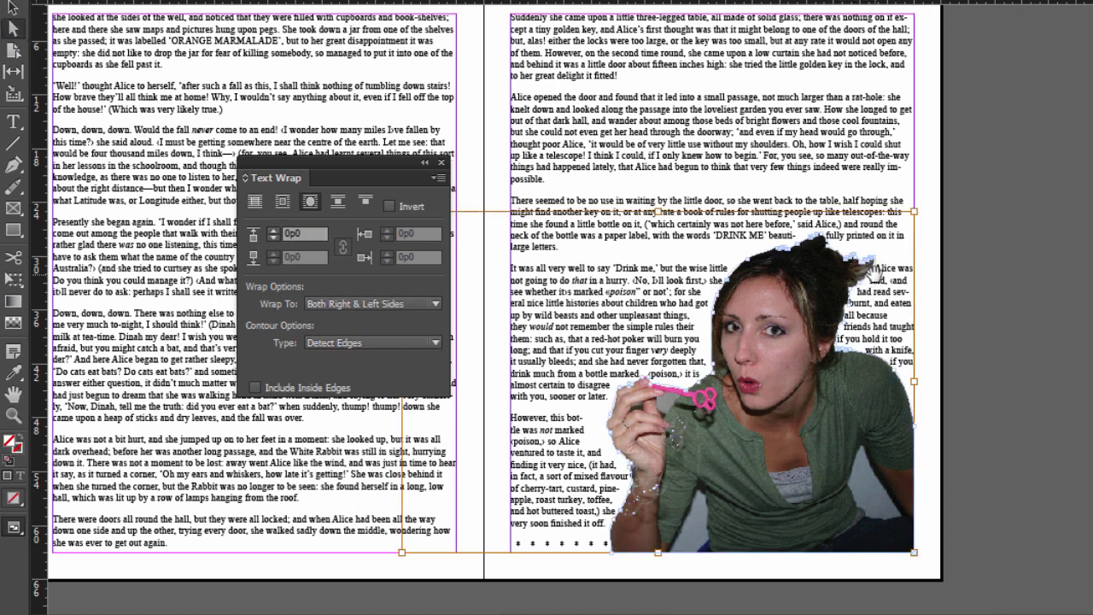
left_click_drag(872, 281, 918, 412)
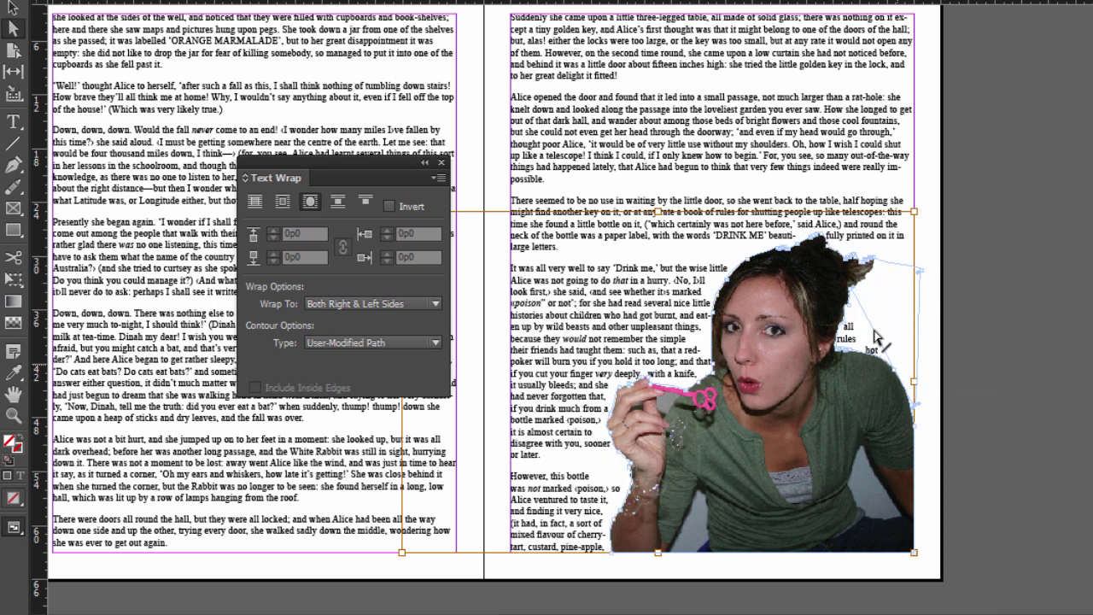
left_click_drag(851, 295, 937, 402)
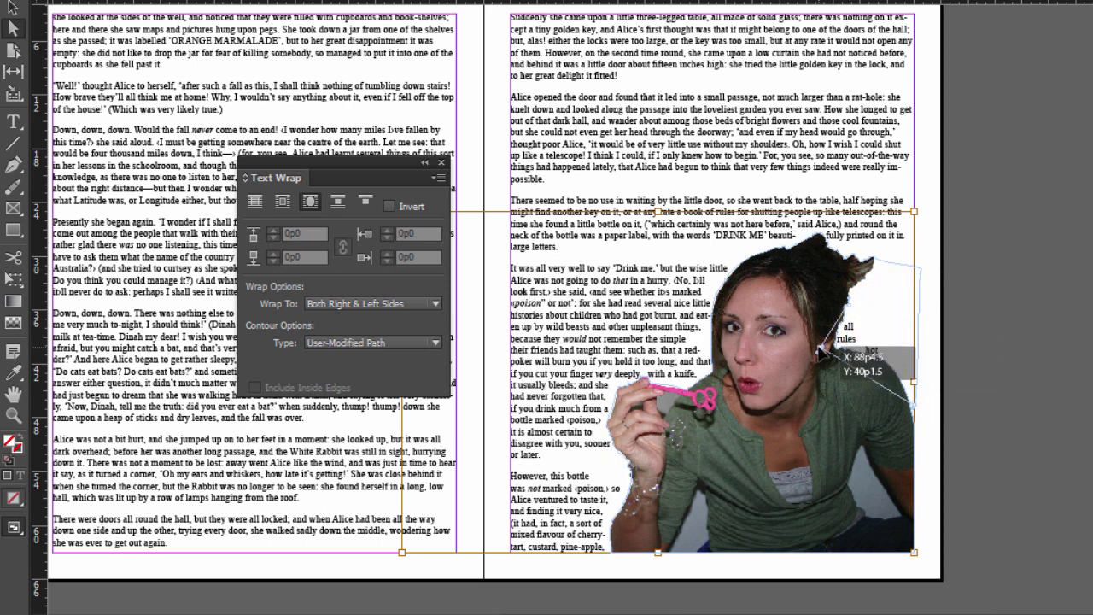
left_click(933, 408)
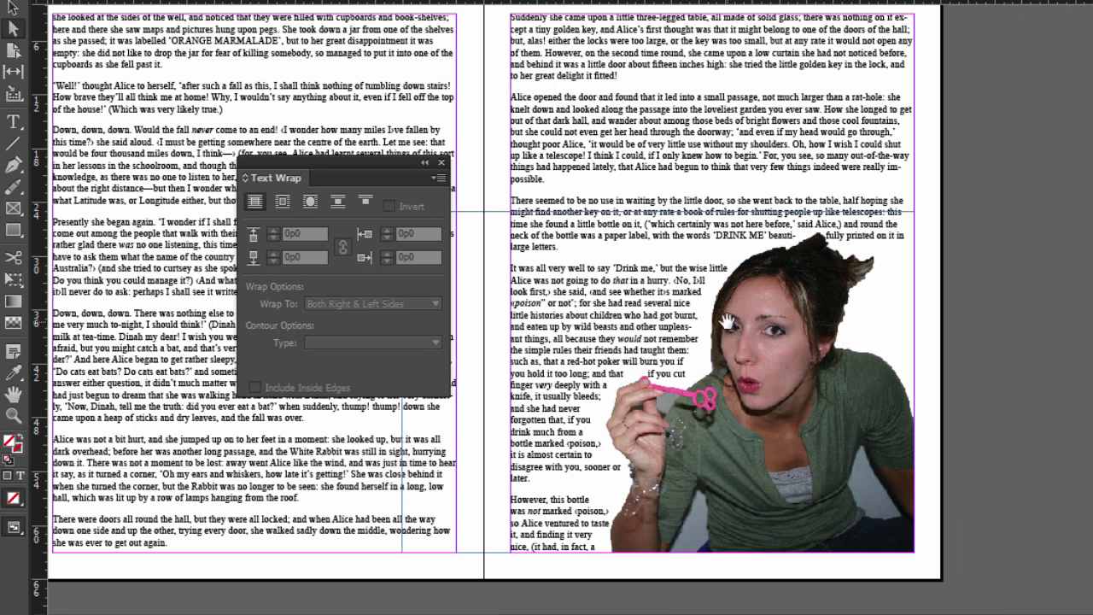
left_click(11, 30)
left_click(781, 288)
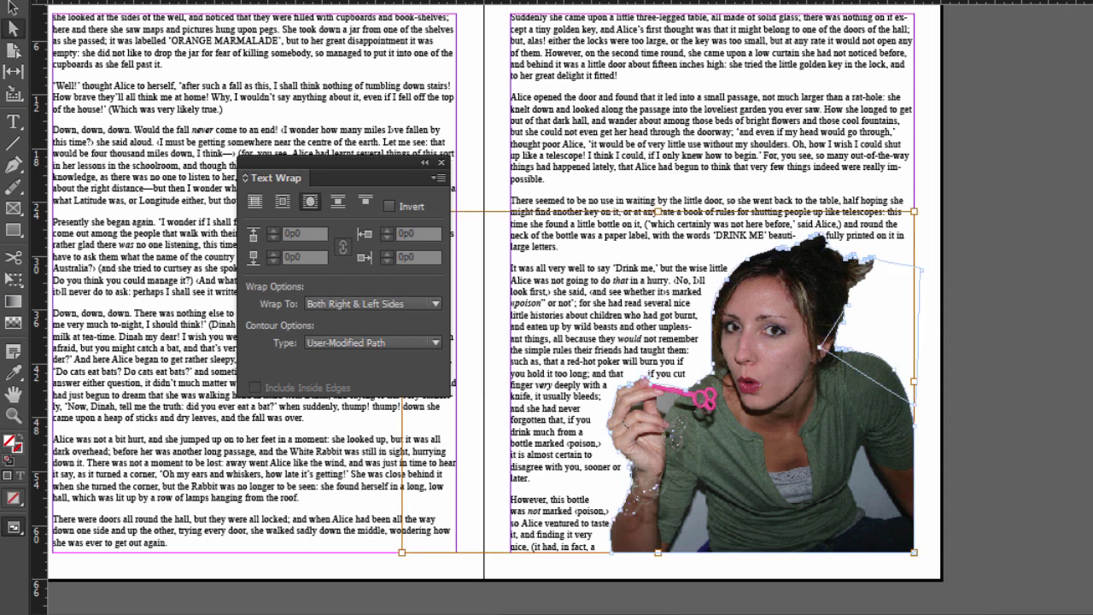
Draw a large circle on the left page with the Ellipse Tool.
scroll(658, 608, "left", 5)
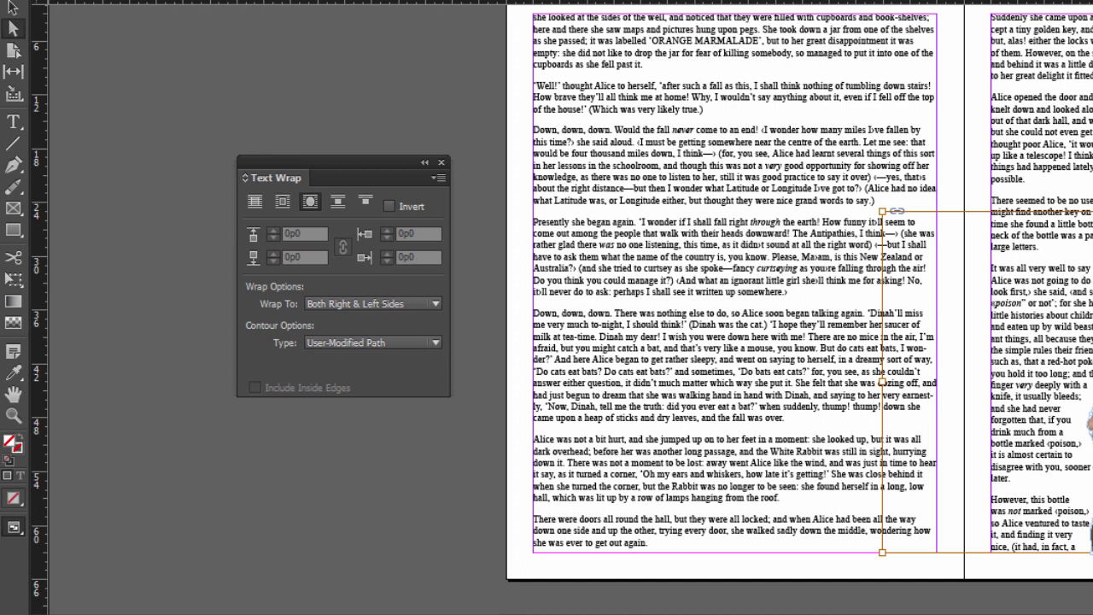
left_click(12, 230)
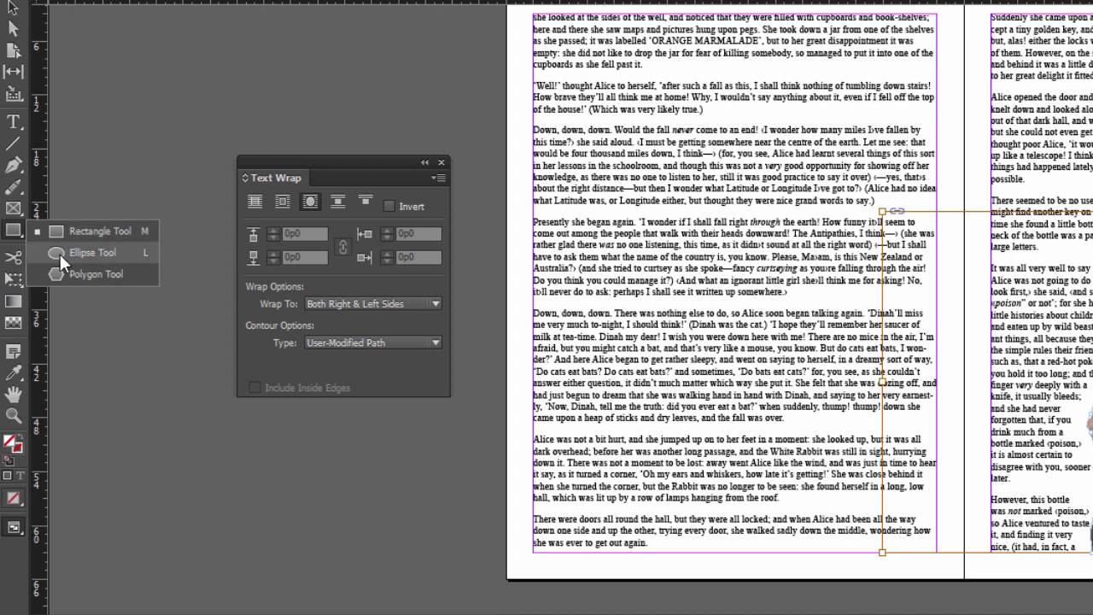
left_click(87, 252)
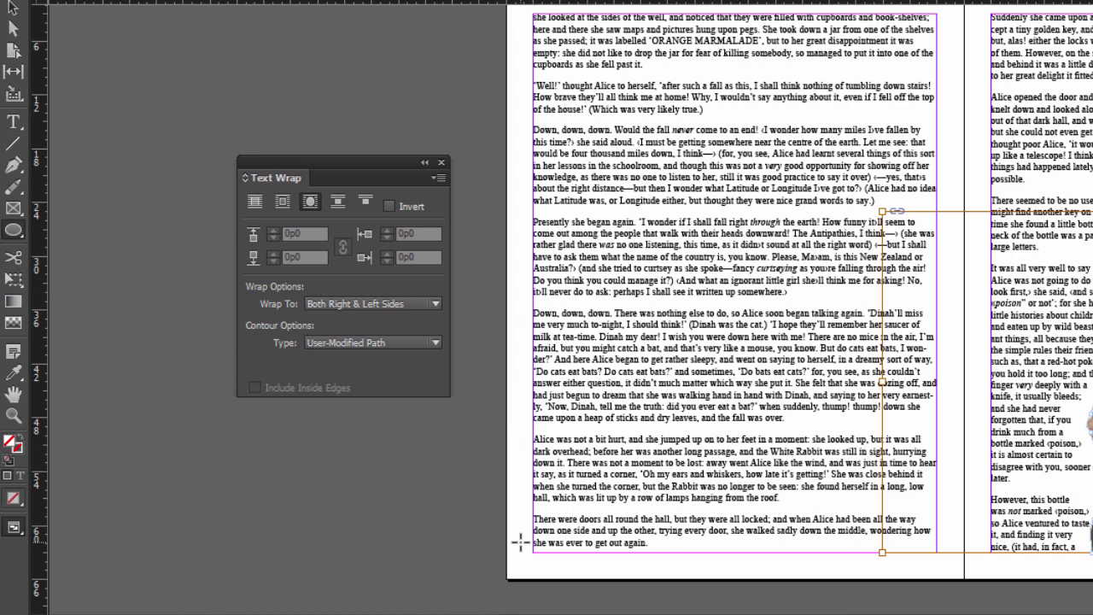
left_click_drag(517, 548, 794, 264)
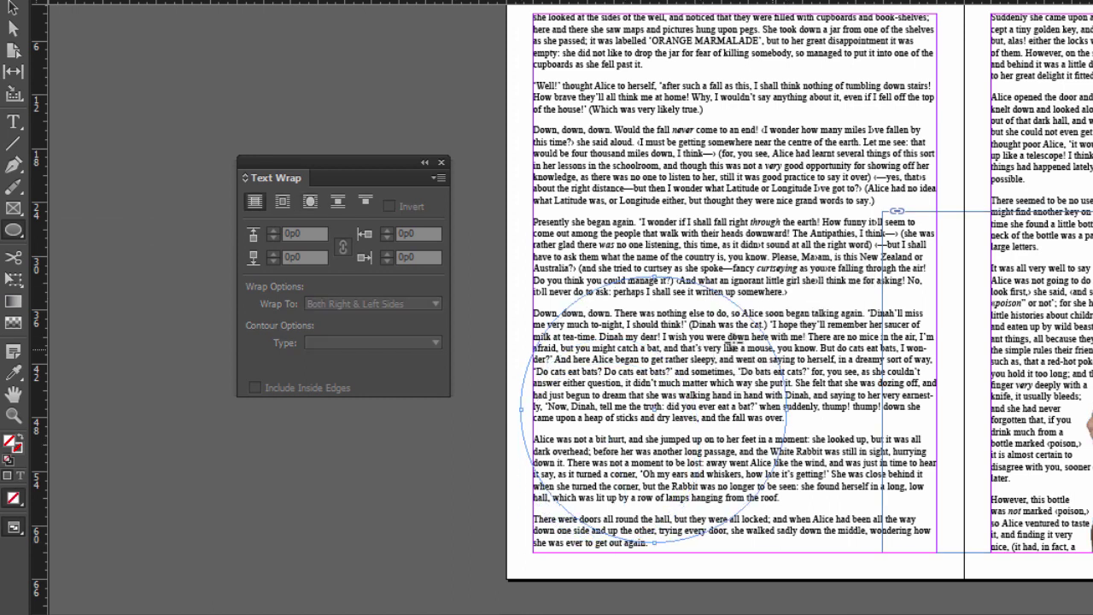
Fill the circle teal and move it to the page's bottom-left corner.
double_click(11, 442)
left_click(715, 244)
left_click(999, 169)
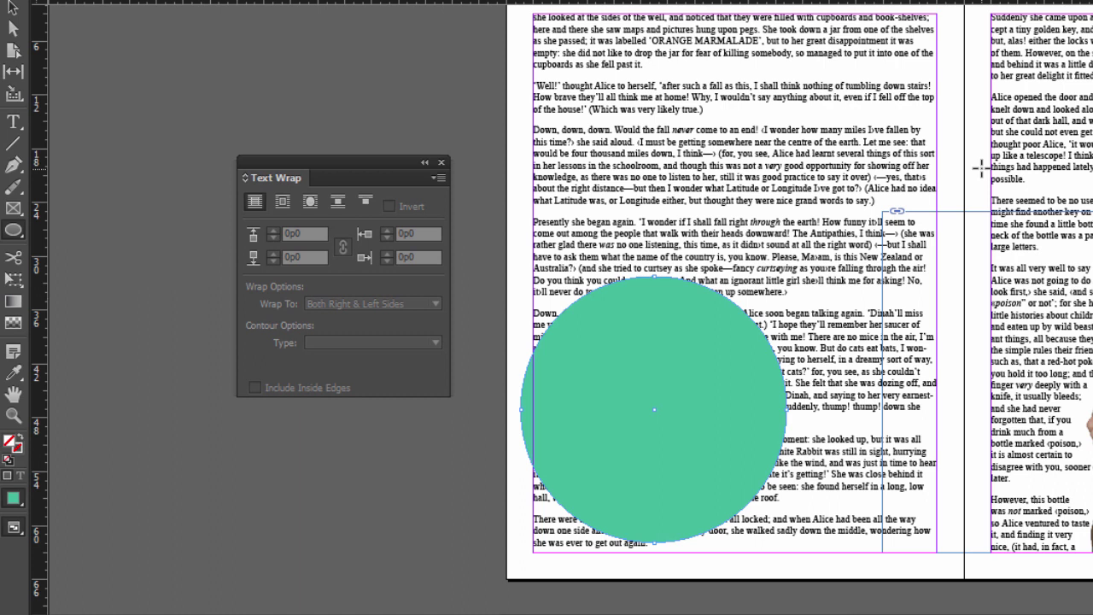
left_click(8, 9)
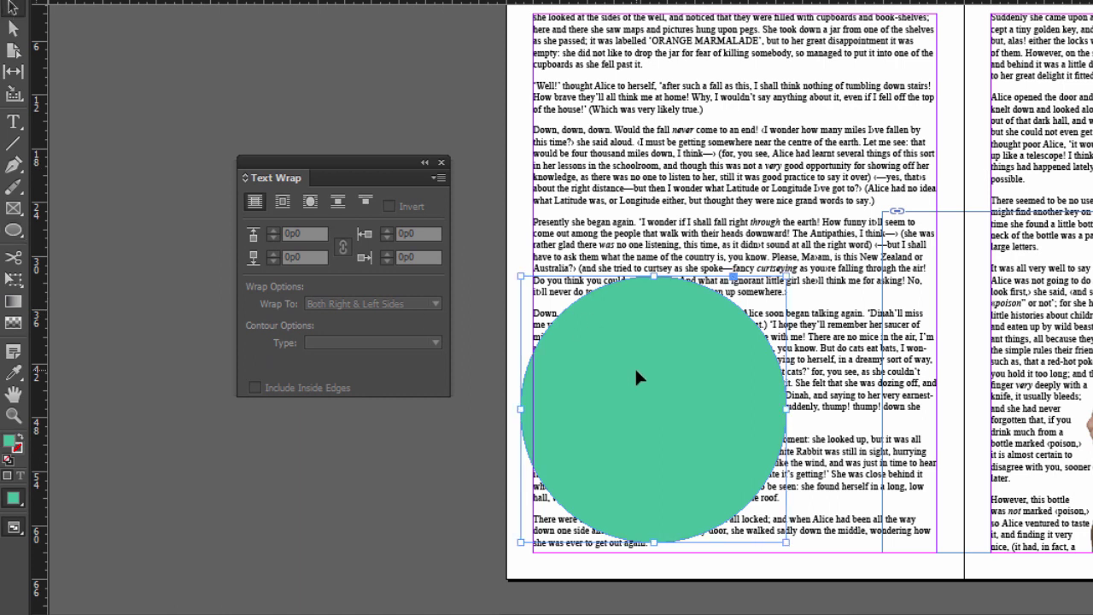
left_click_drag(635, 370, 589, 474)
Wrap the text around the circle's shape with a 1p5 offset and nudge it left.
left_click(280, 202)
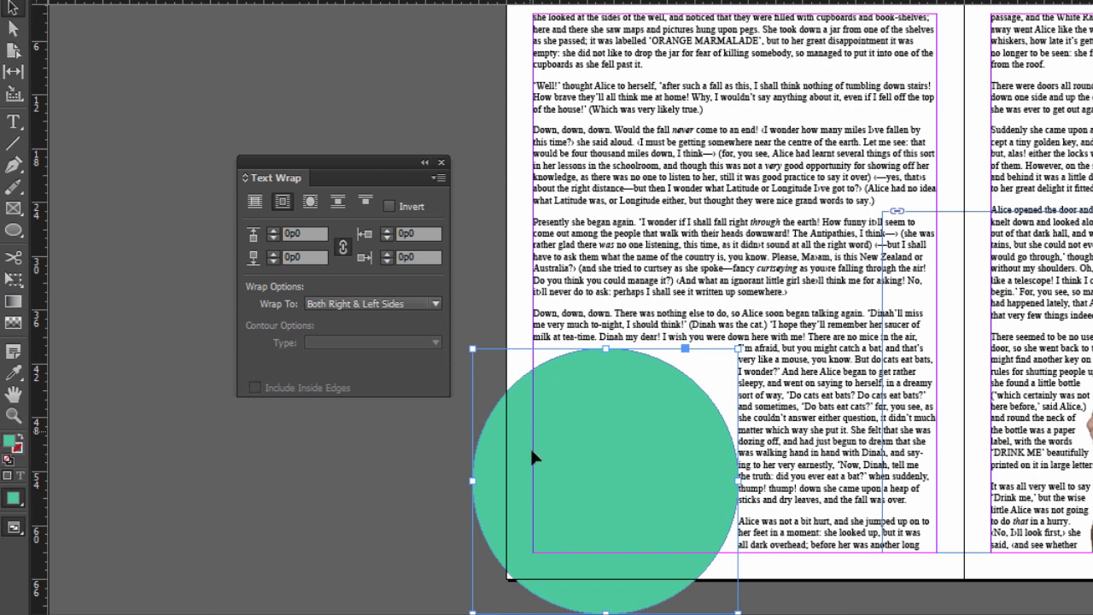
left_click(307, 203)
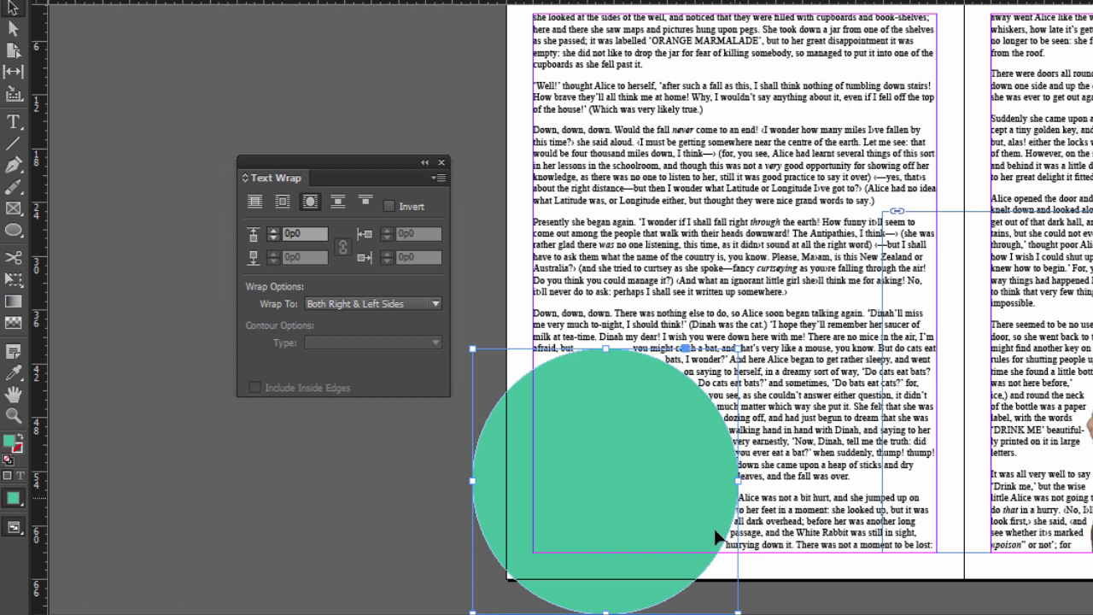
left_click(273, 229)
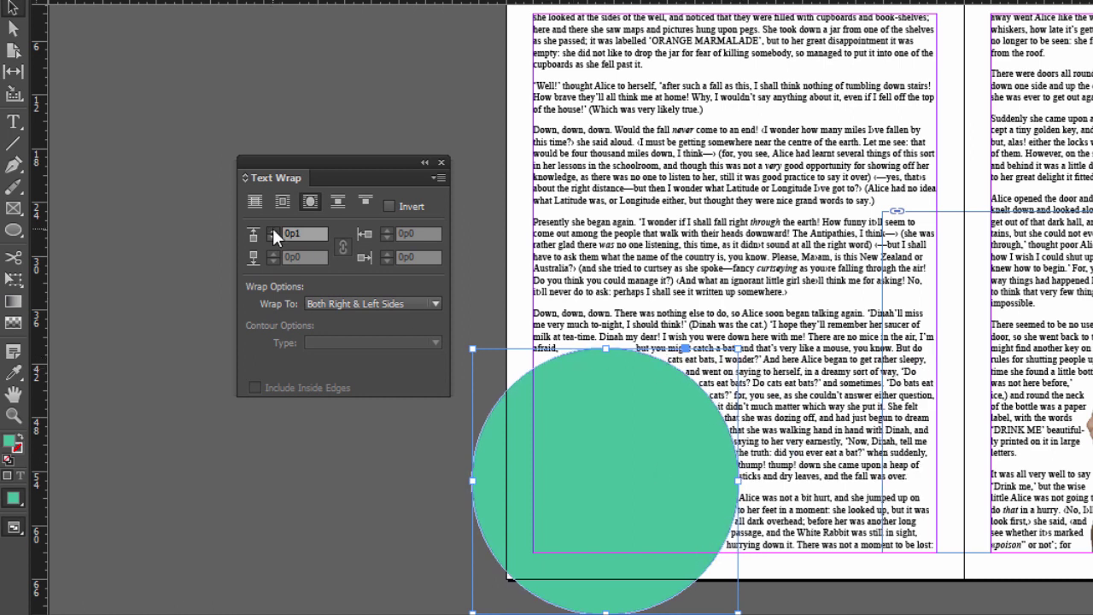
left_click(273, 228)
left_click(272, 228)
left_click(272, 228)
left_click(272, 228)
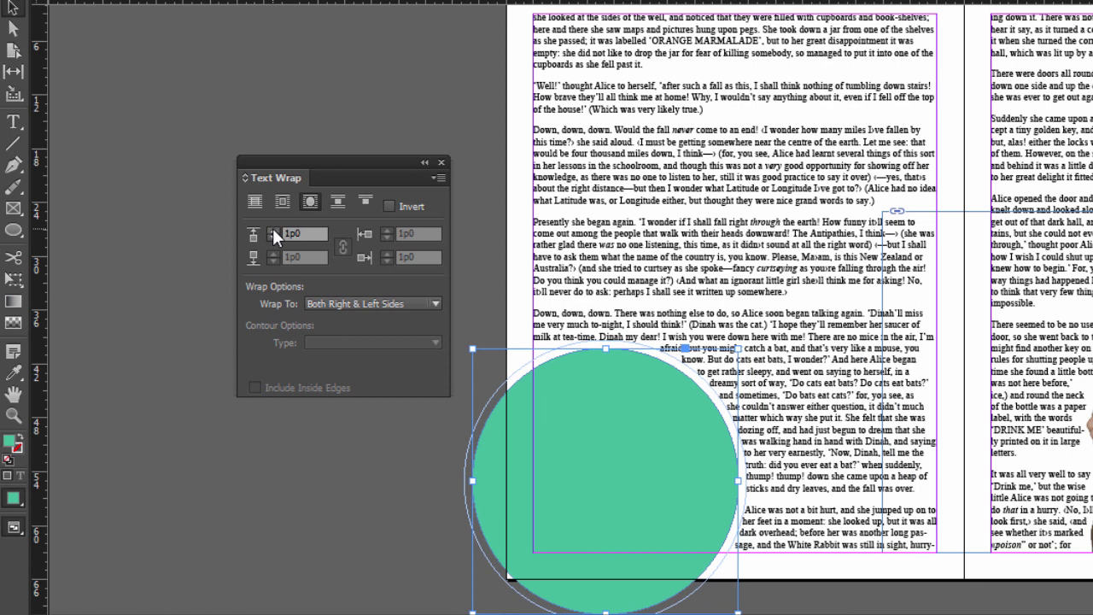
left_click(272, 228)
left_click(273, 228)
left_click_drag(647, 455, 607, 461)
Deselect the circle and view the spread in Preview screen mode.
left_click(341, 493)
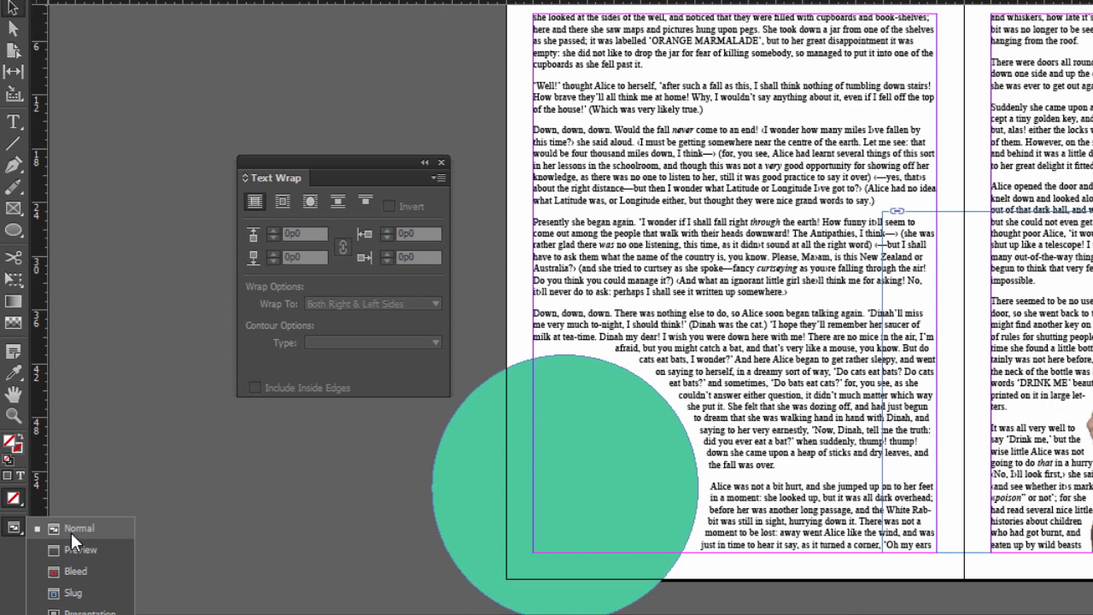
left_click(65, 543)
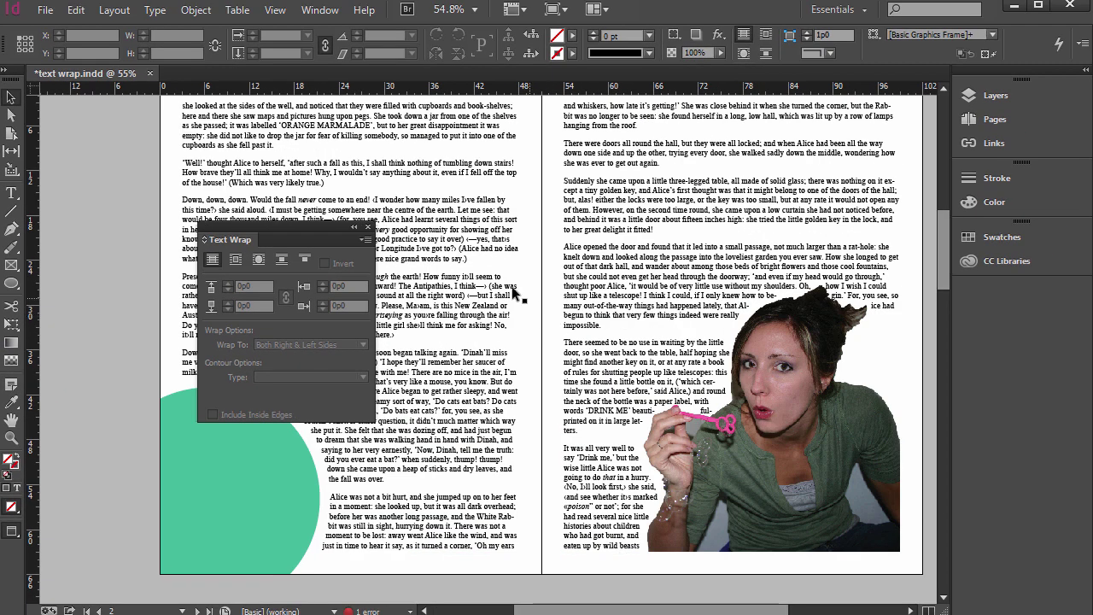
scroll(519, 288, "up", 3)
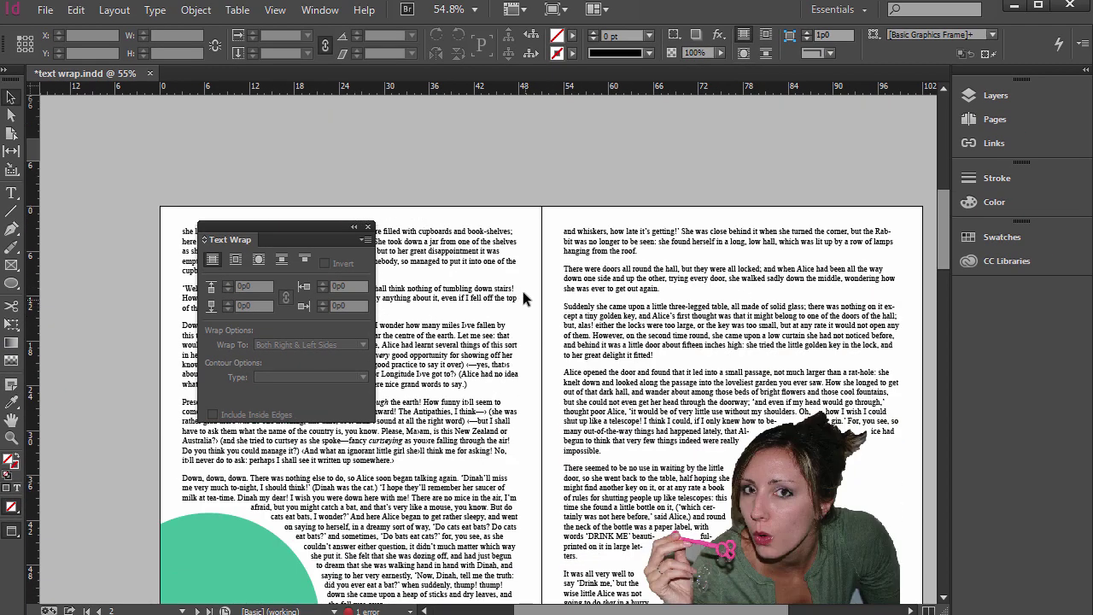